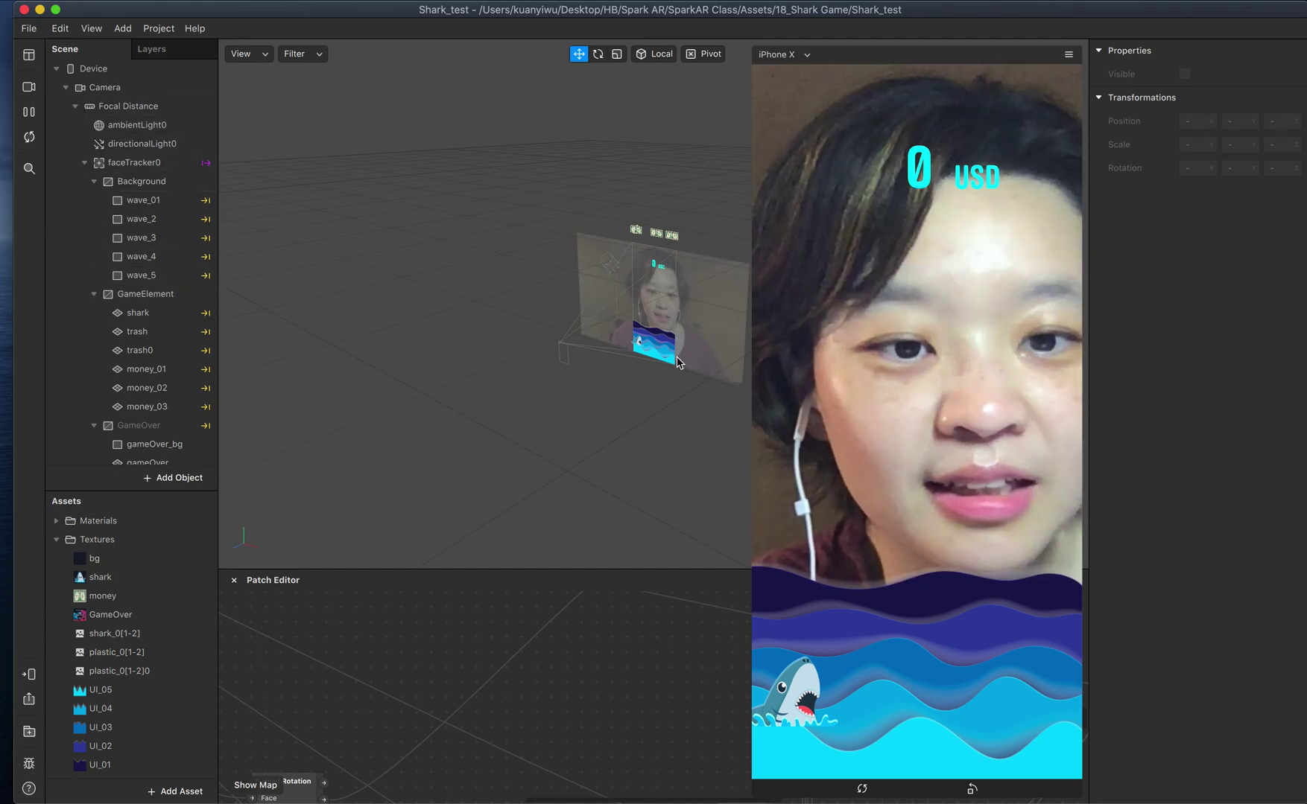
# Step: Enable Simulate Touch and tap the preview to play the shark game until Game Over at 4 USD
pyautogui.click(1068, 55)
pyautogui.click(1140, 83)
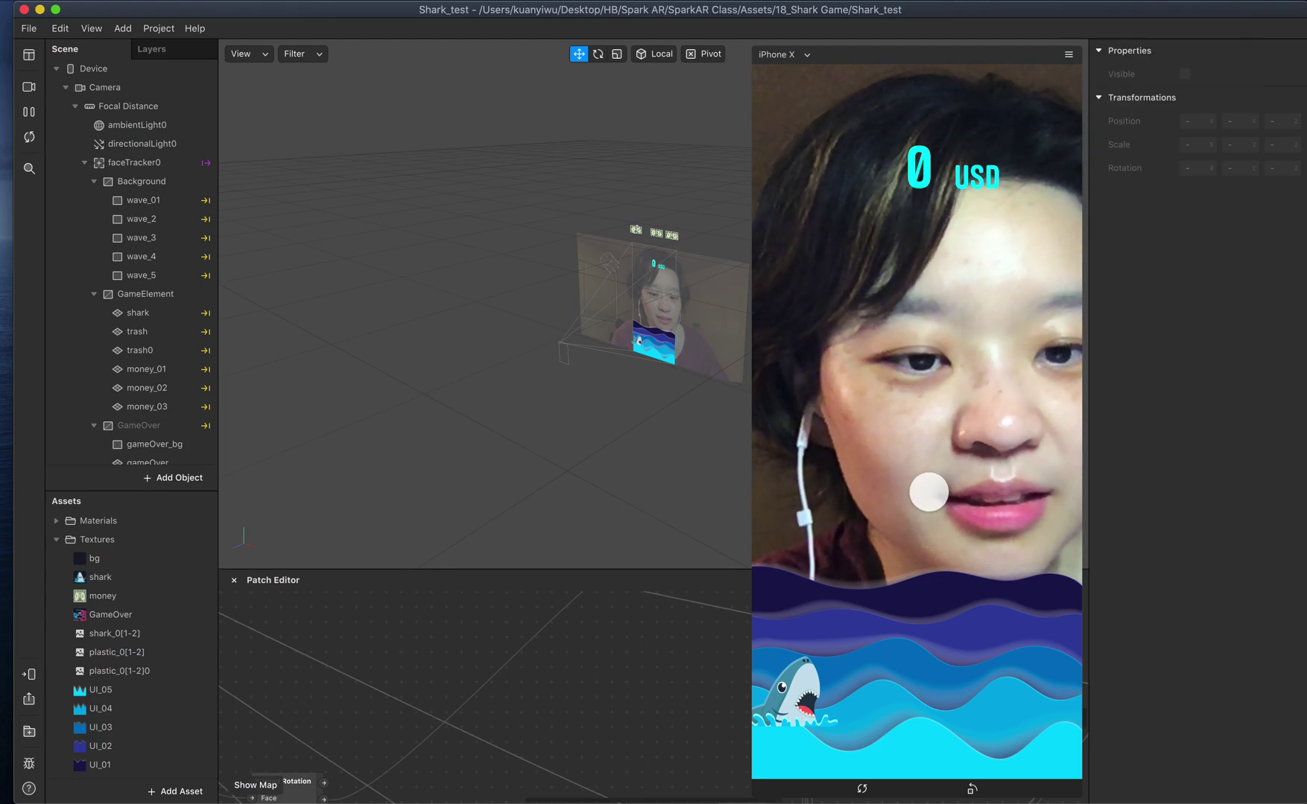
pyautogui.click(971, 487)
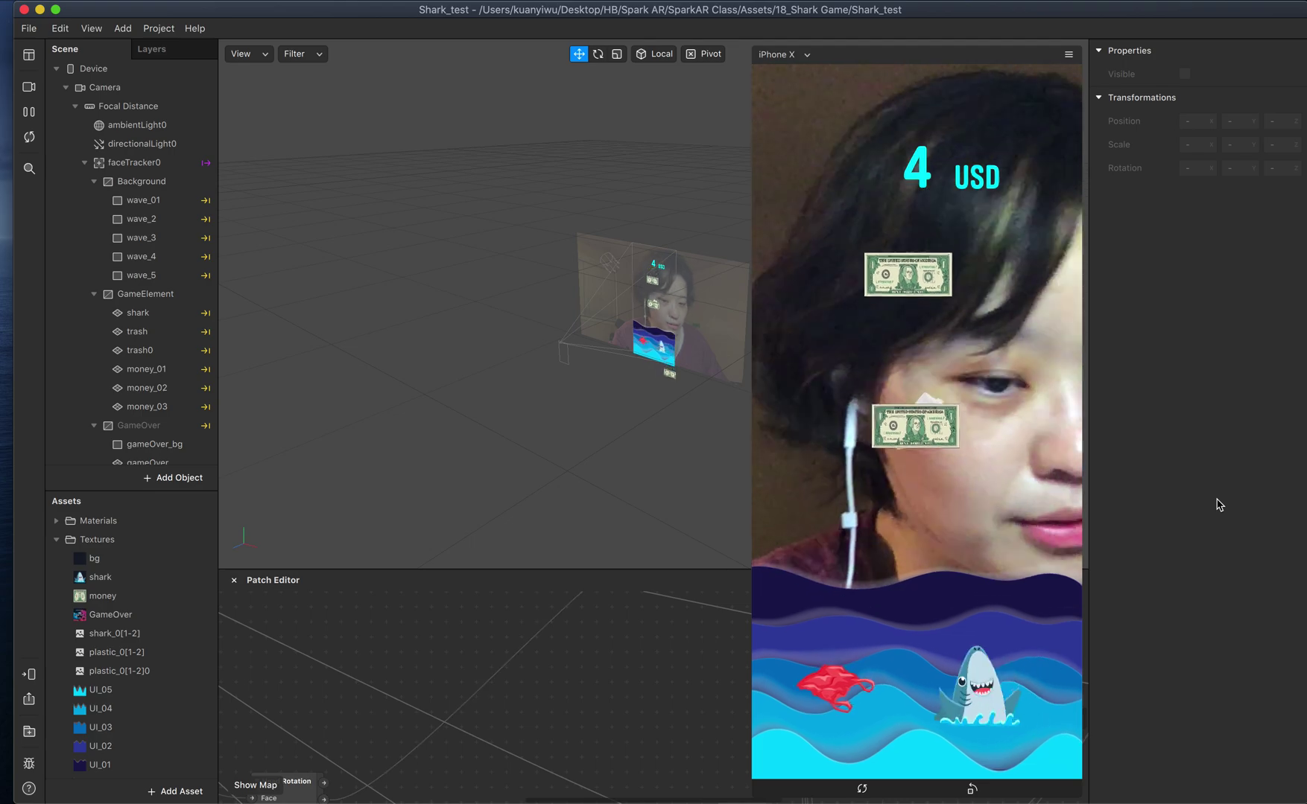
# Step: Restart and play to a 9 USD Game Over, pause, and shrink the preview to a floating simulator
pyautogui.click(29, 137)
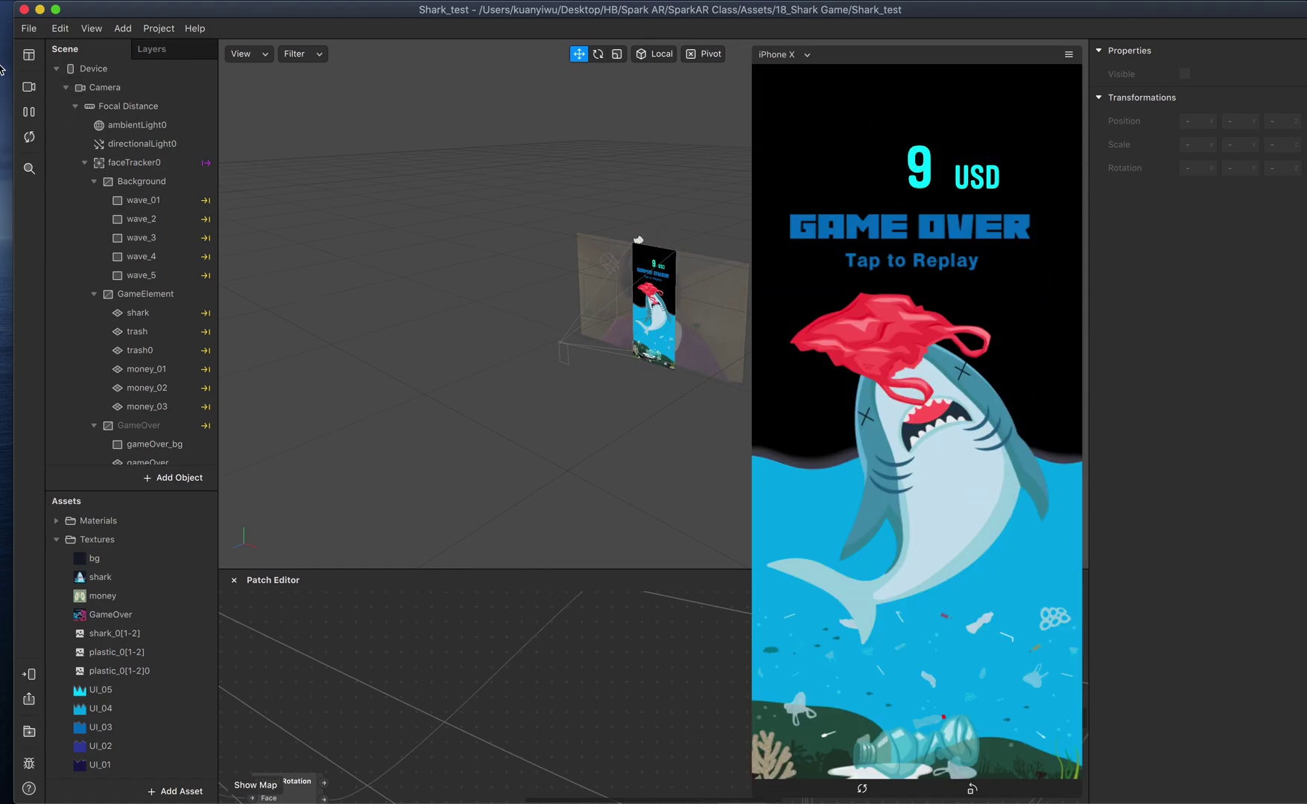
pyautogui.click(29, 112)
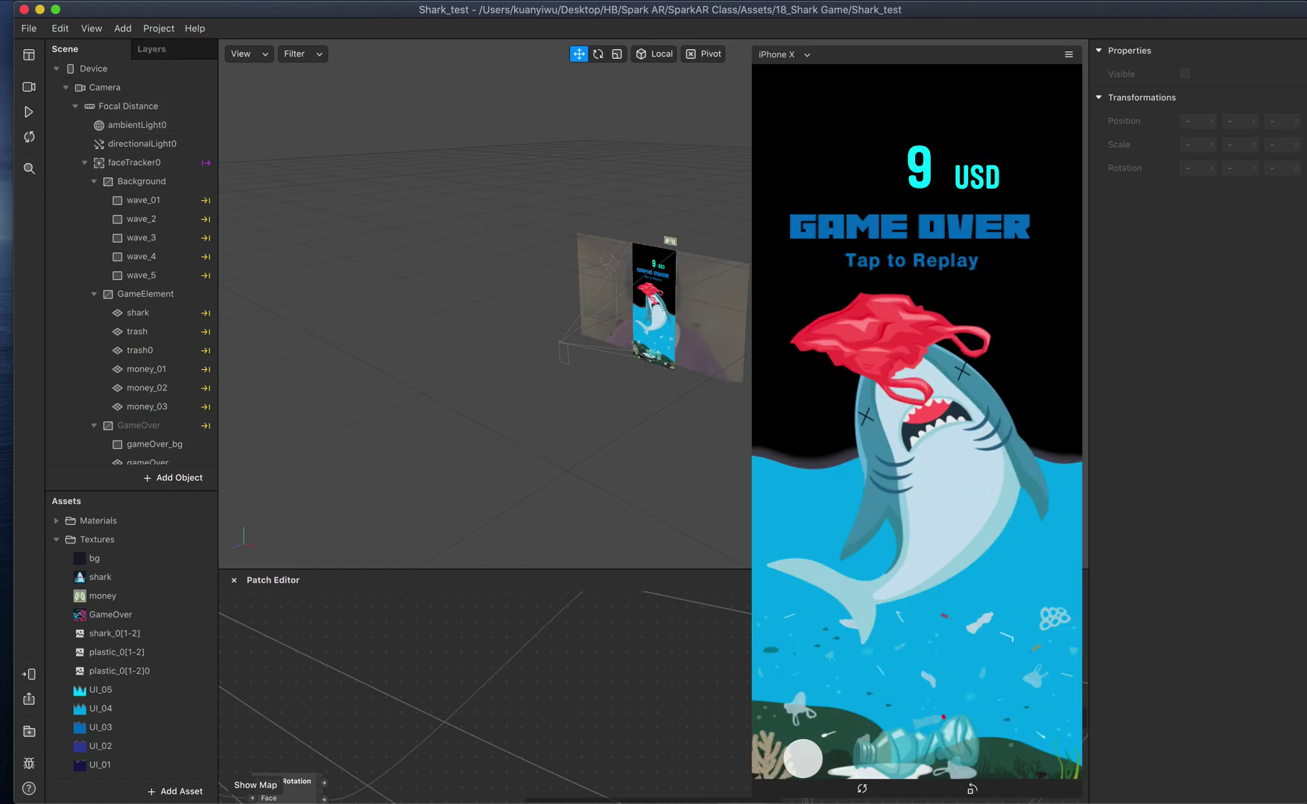
pyautogui.click(756, 794)
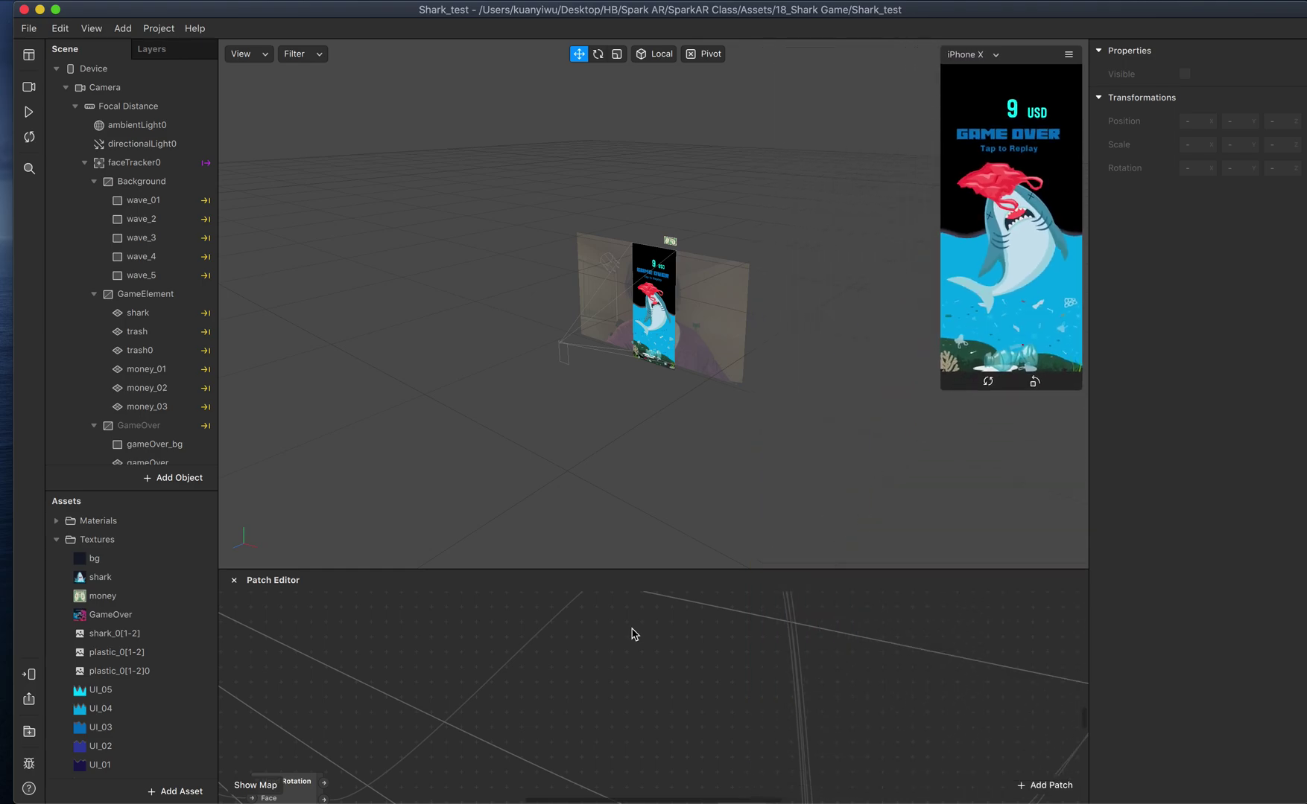
# Step: Expand the Patch Editor to the Loop Animation, Delay and Transition wave patches, then enlarge the simulator
pyautogui.moveTo(652, 569); pyautogui.dragTo(764, 148)
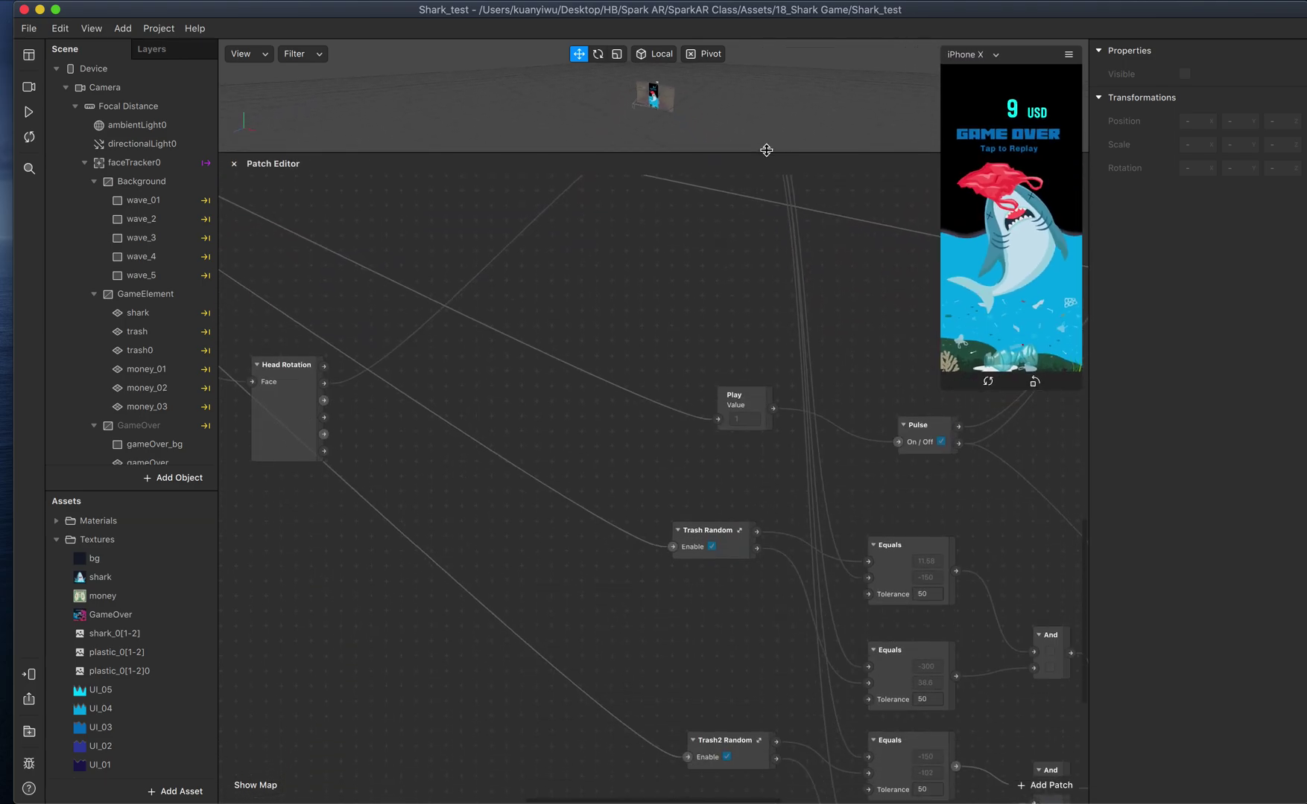
pyautogui.scroll(5, 745, 413)
pyautogui.scroll(5, 733, 424)
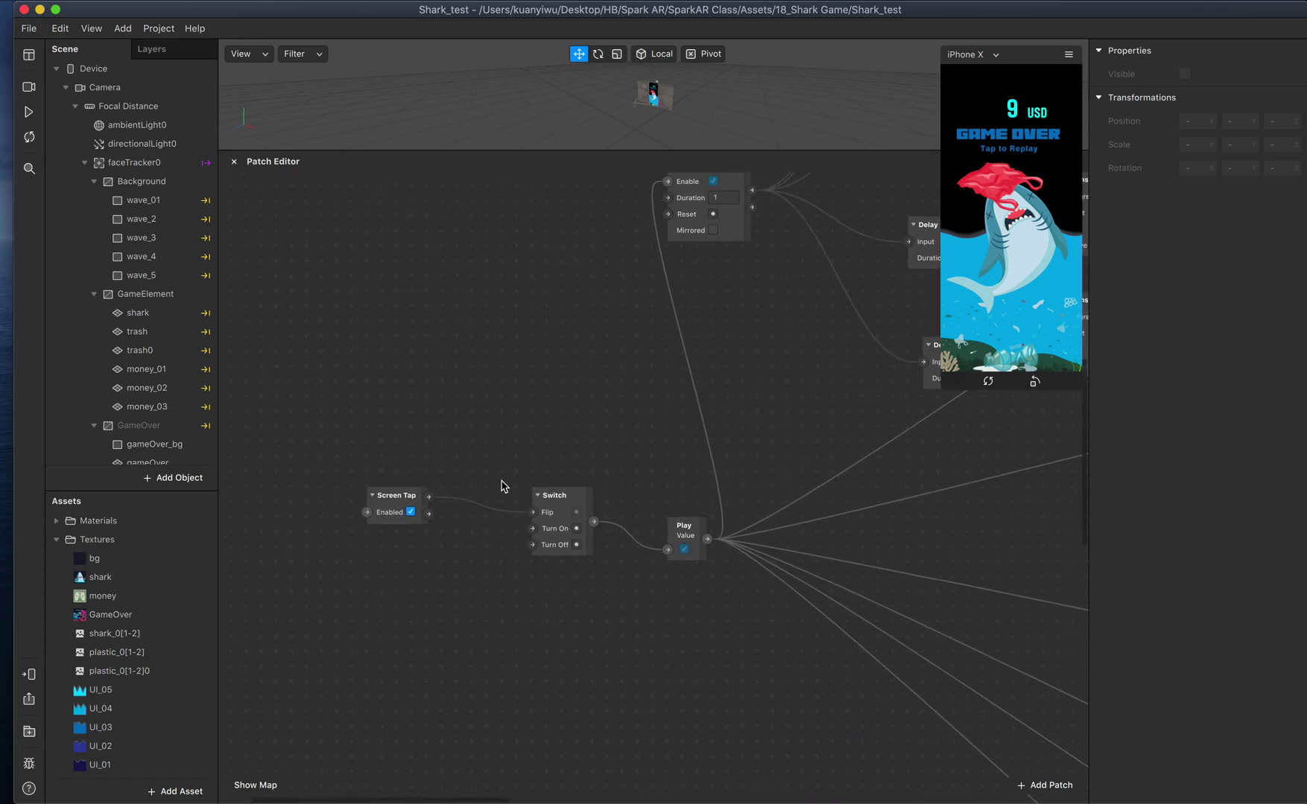
pyautogui.scroll(5, 655, 645)
pyautogui.hscroll(5, 655, 645)
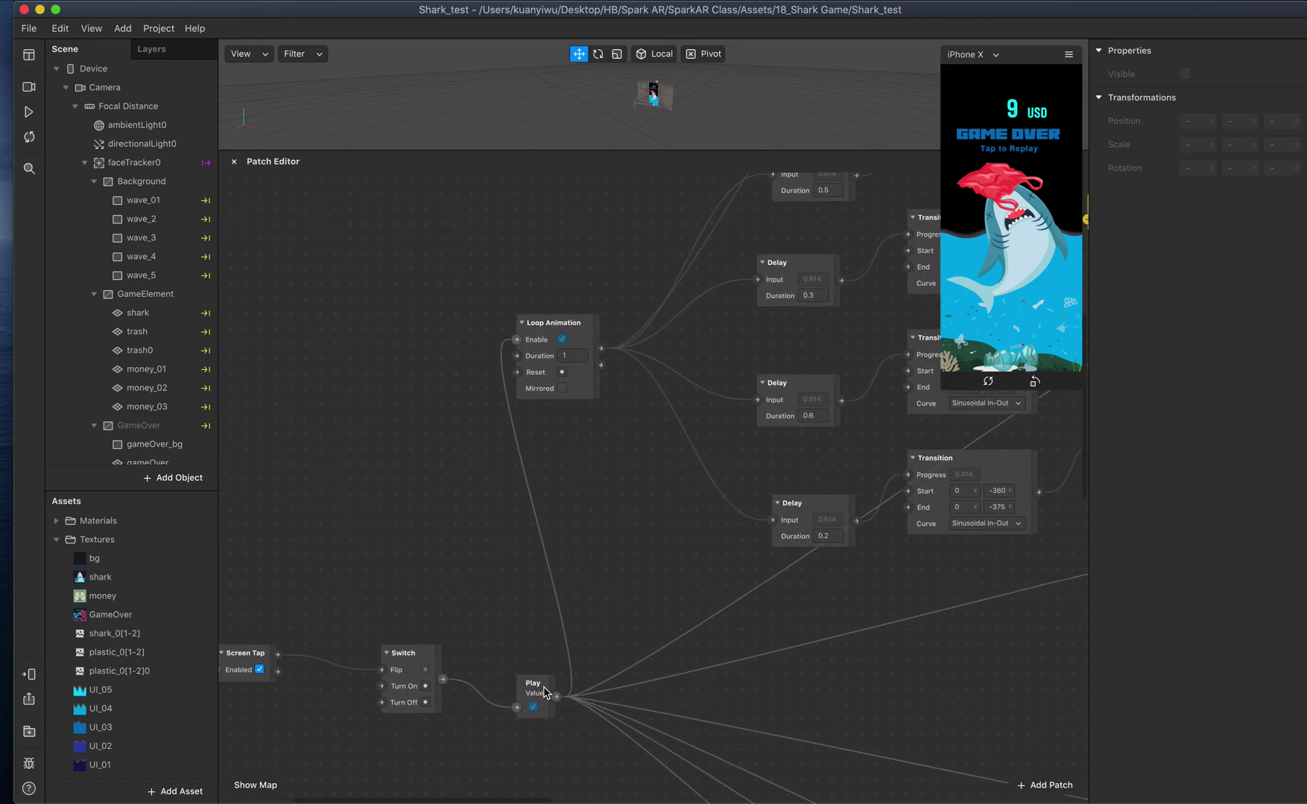
pyautogui.scroll(5, 550, 375)
pyautogui.hscroll(5, 549, 375)
pyautogui.scroll(5, 549, 375)
pyautogui.hscroll(5, 550, 375)
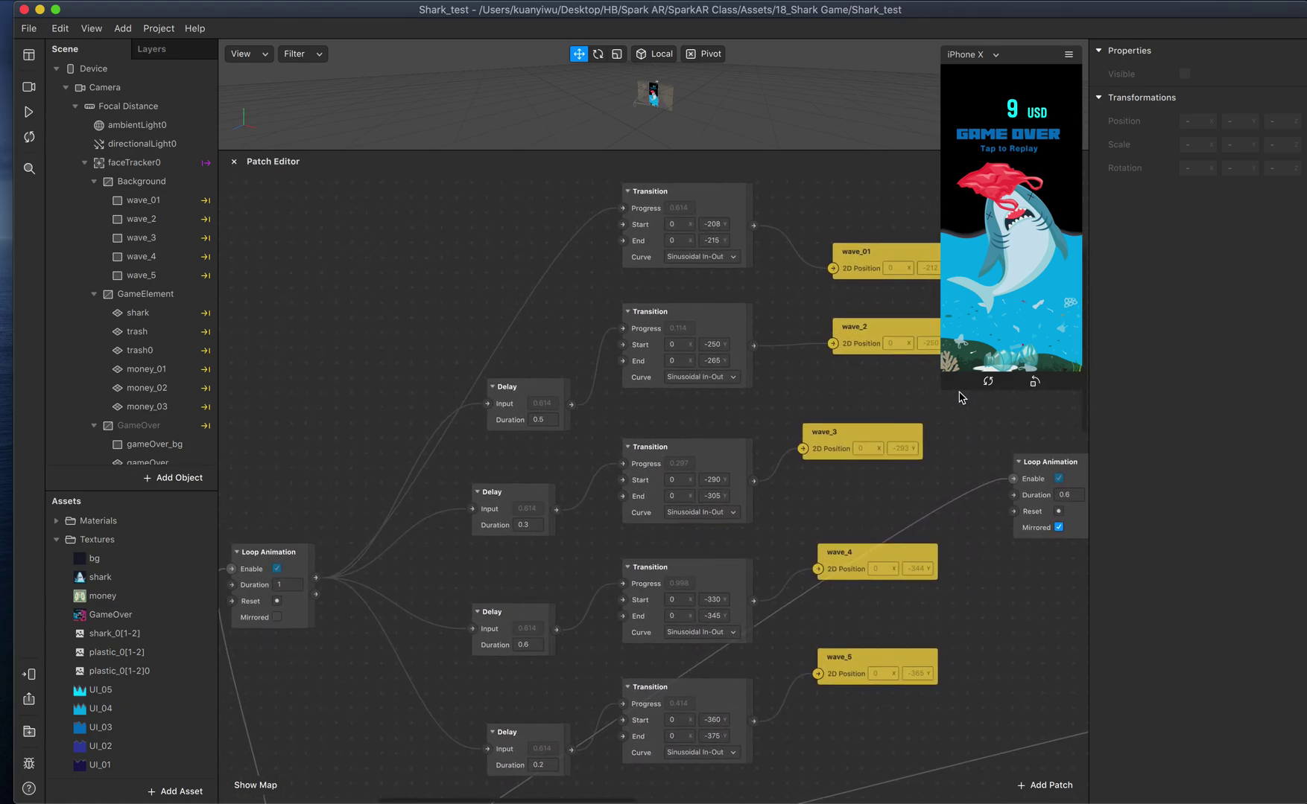
pyautogui.moveTo(942, 390); pyautogui.dragTo(659, 726)
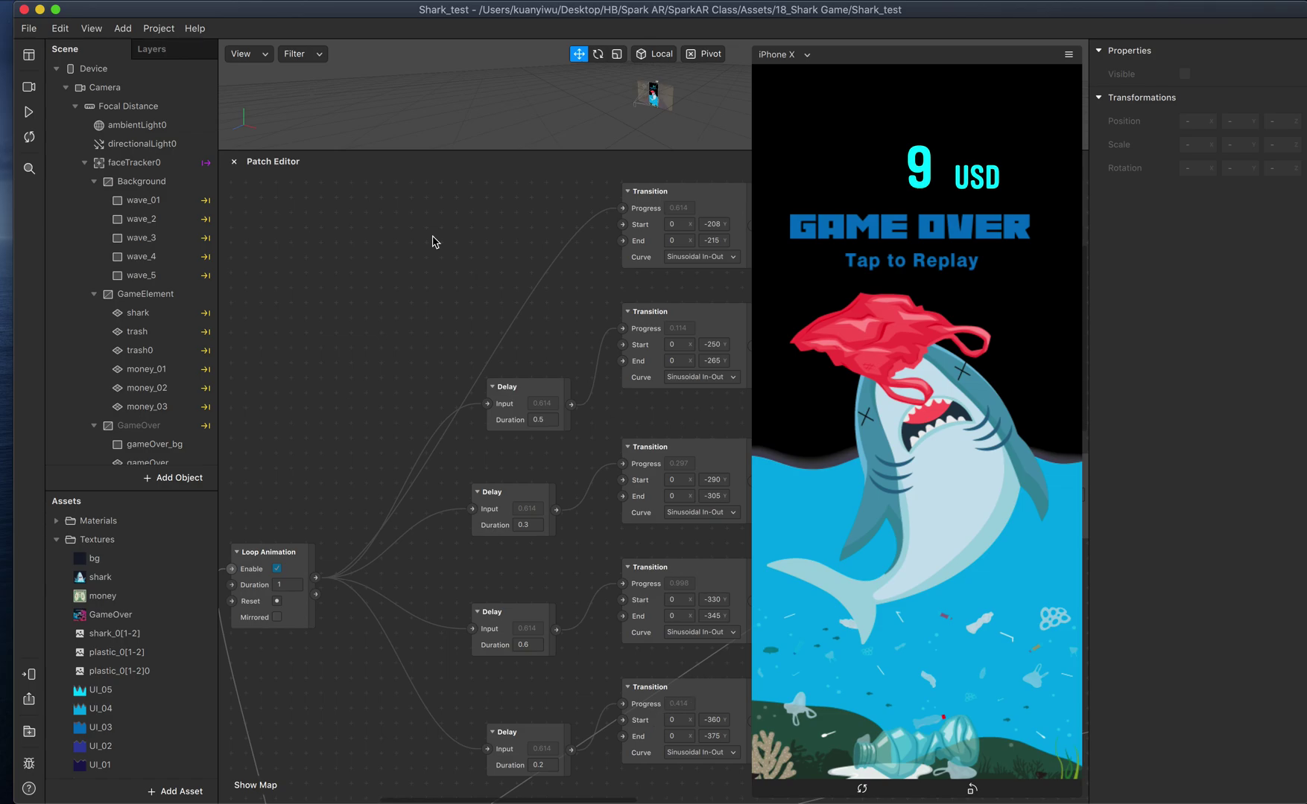
# Step: Replay the game from 0 USD, pause it, and shrink the simulator beside the wave_01–wave_5 patches
pyautogui.click(28, 111)
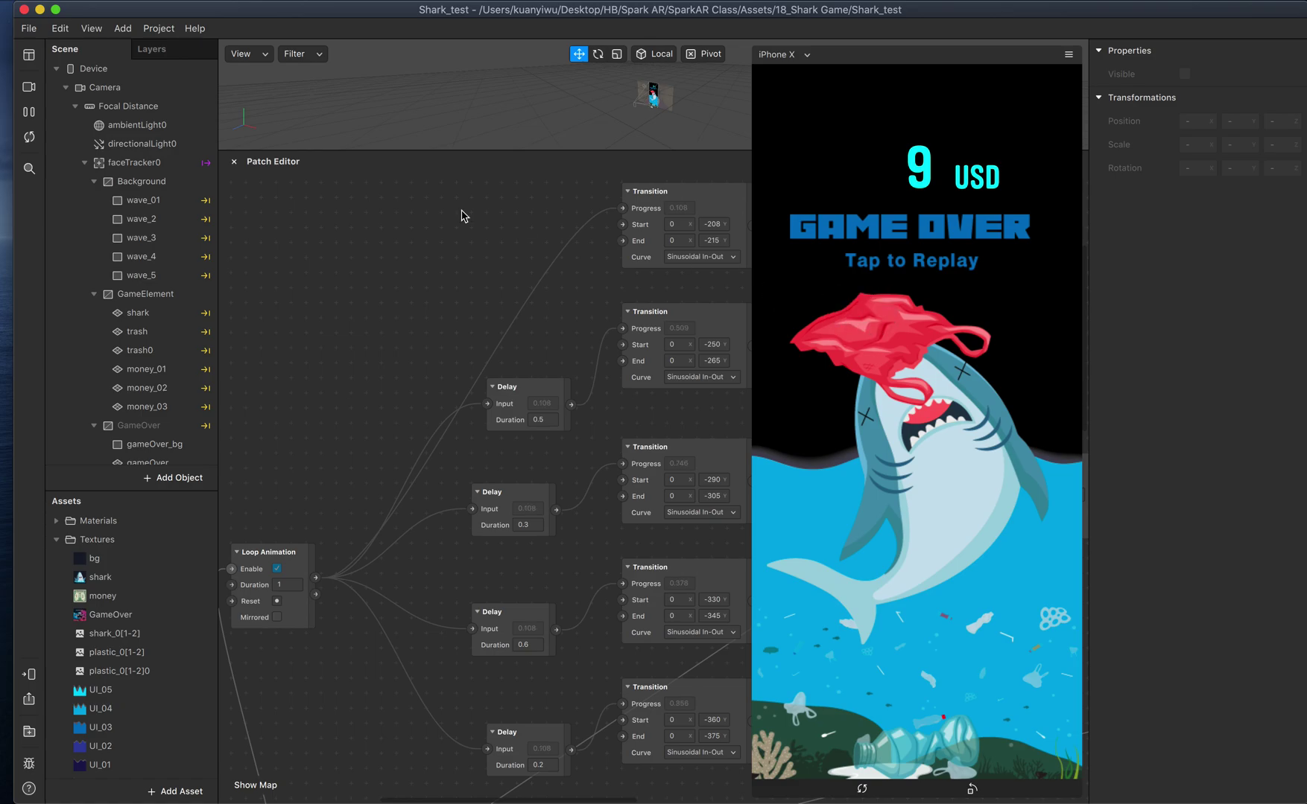
pyautogui.click(28, 137)
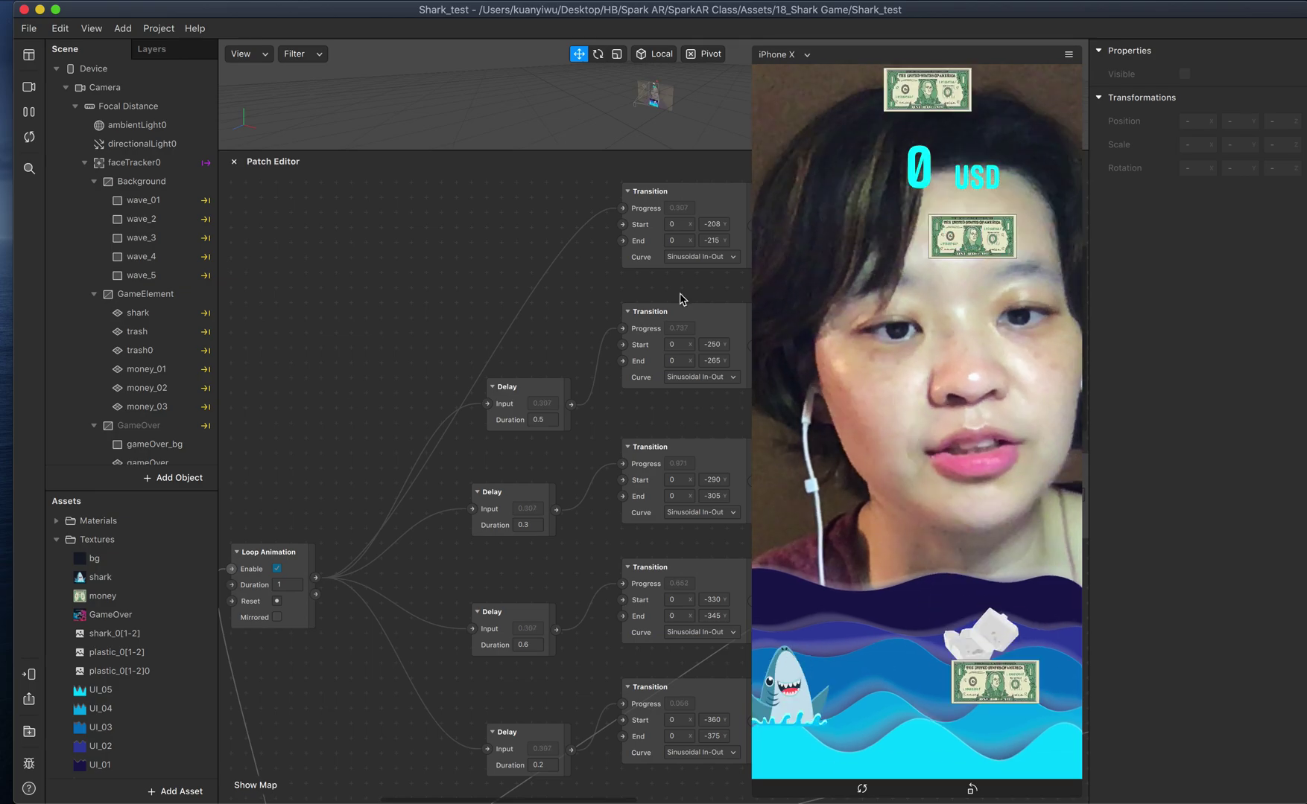
pyautogui.click(29, 112)
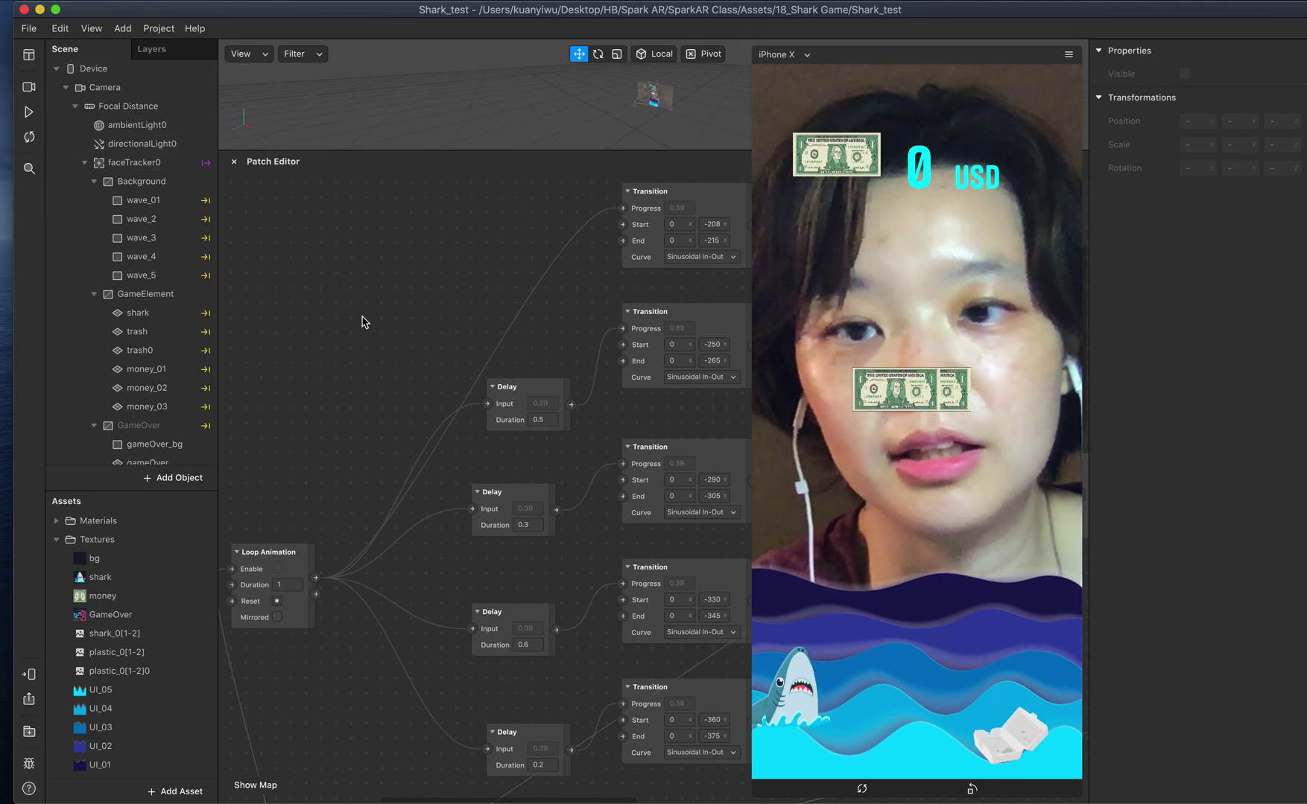
pyautogui.click(754, 797)
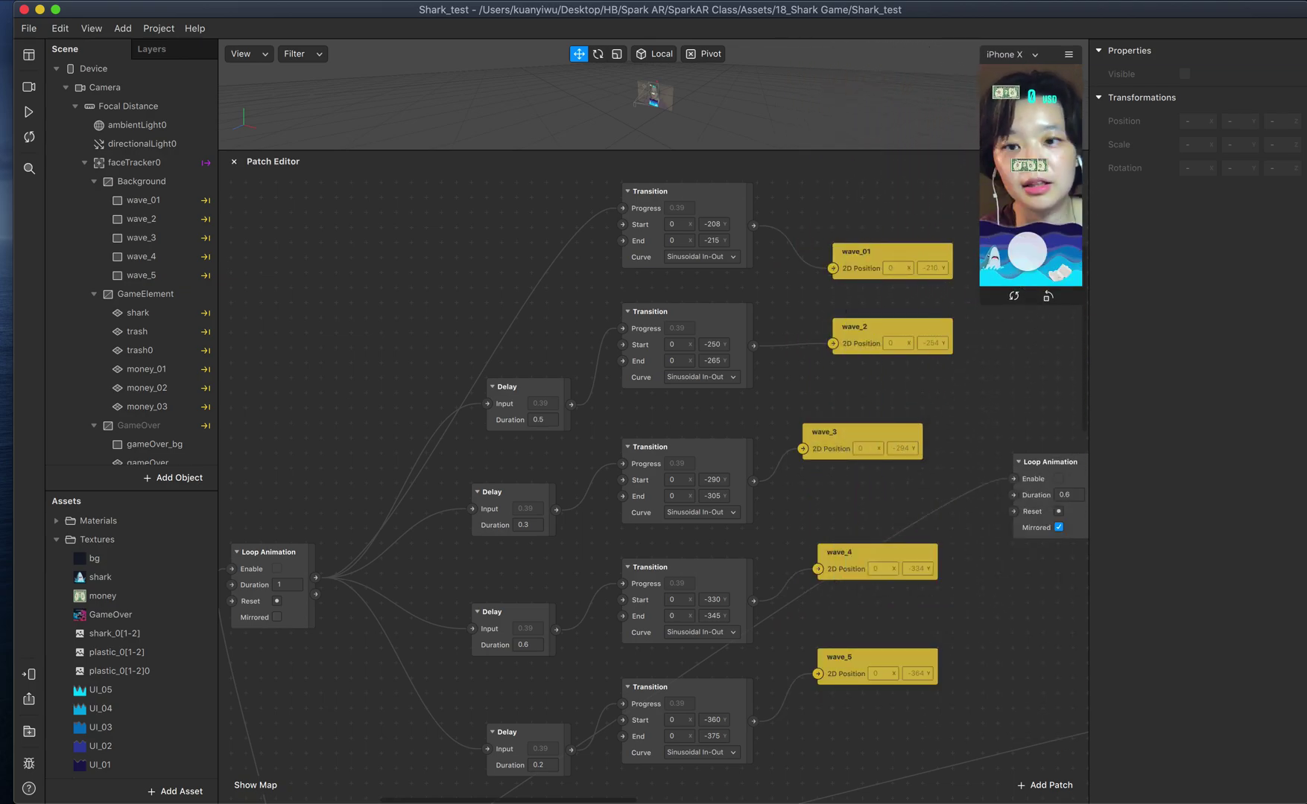
pyautogui.hscroll(-3, 312, 496)
pyautogui.scroll(-6, 379, 593)
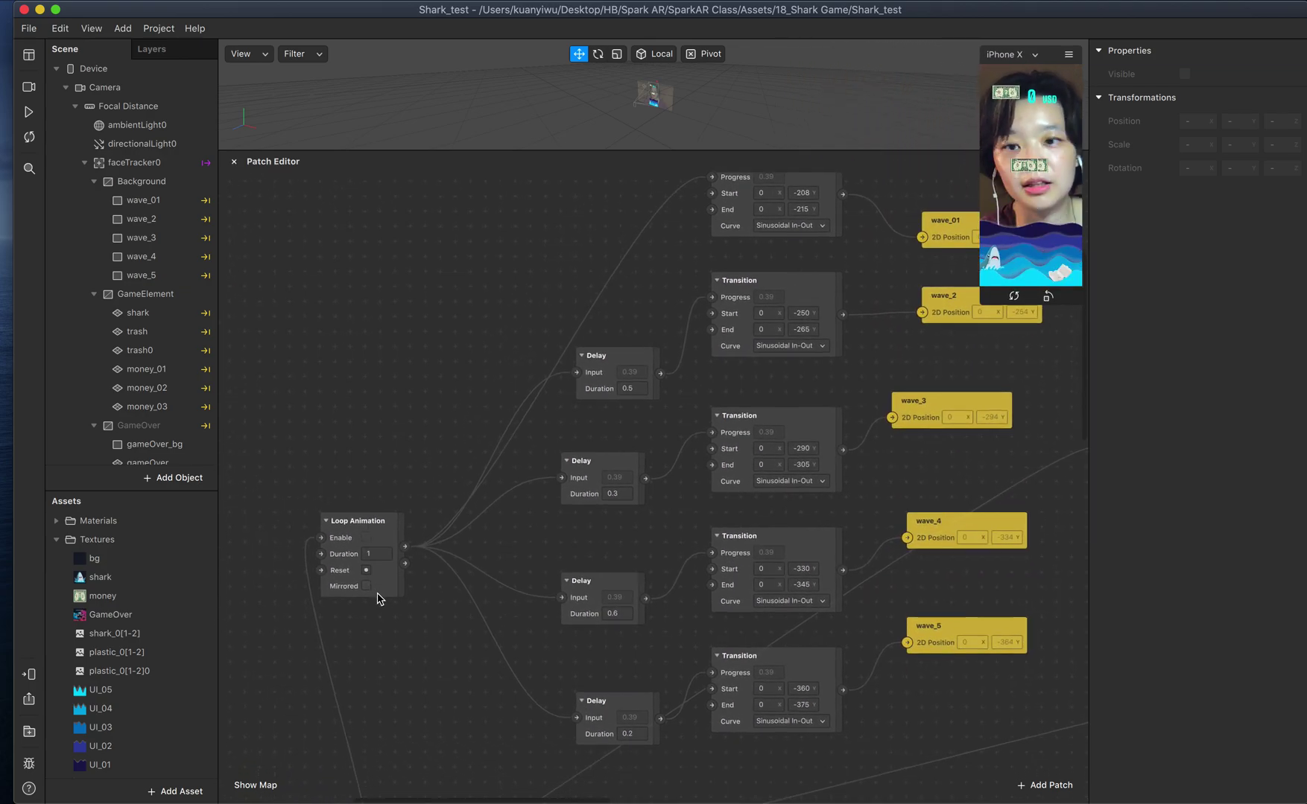
pyautogui.hscroll(-5, 419, 697)
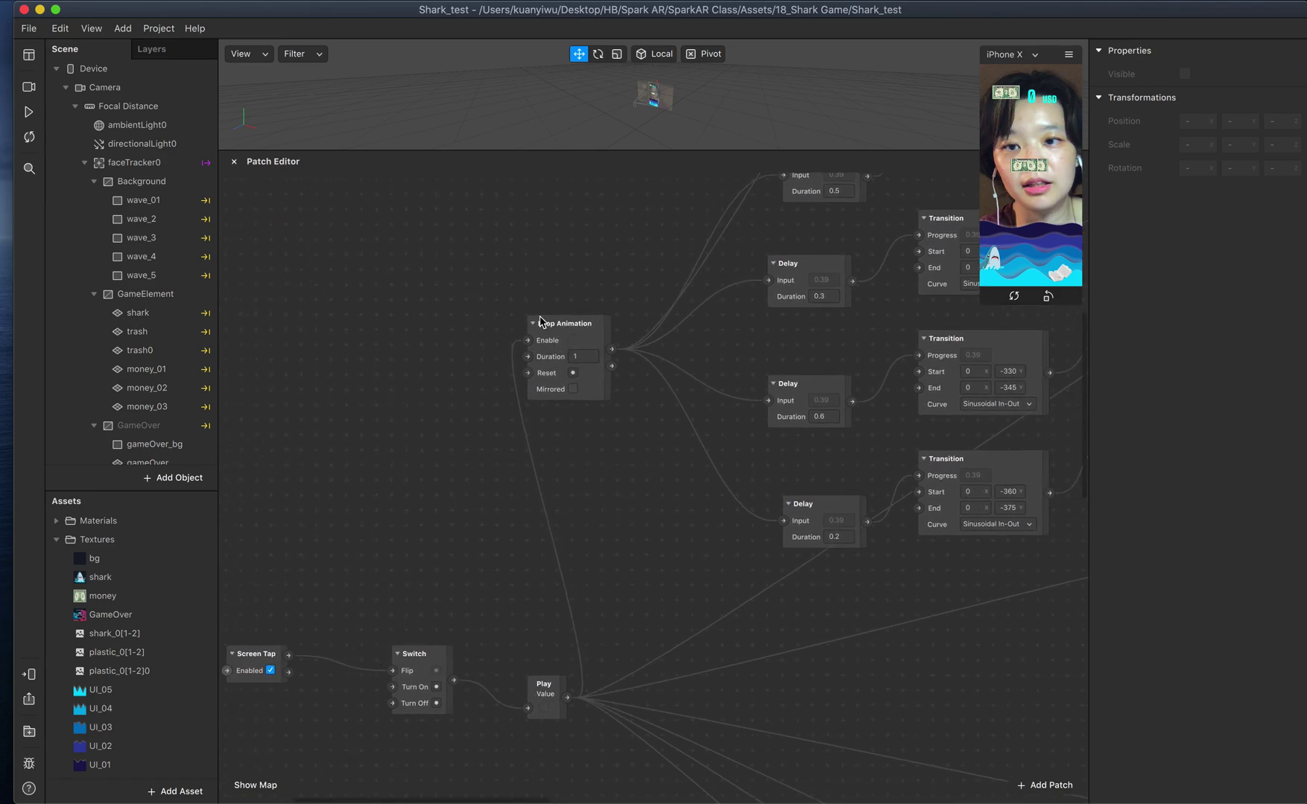
pyautogui.hscroll(3, 539, 350)
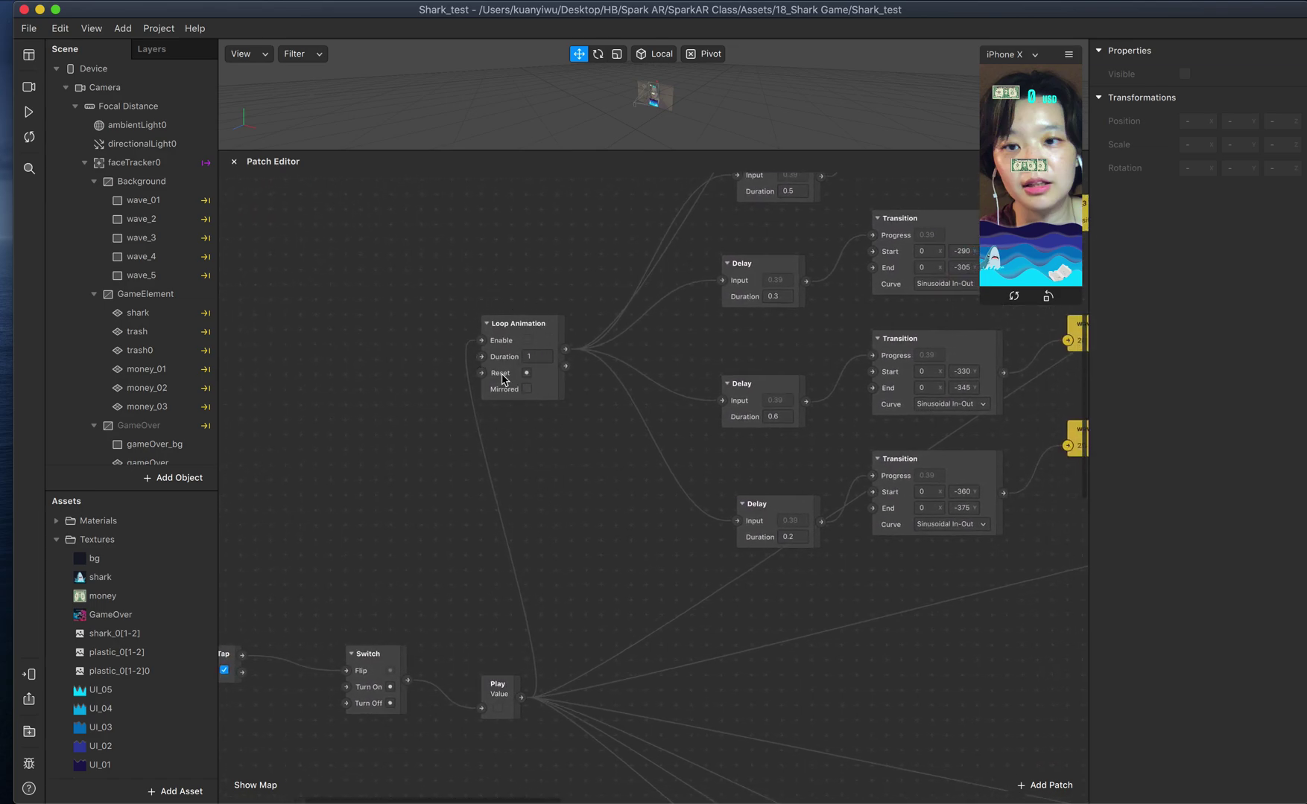
pyautogui.hscroll(5, 501, 428)
pyautogui.scroll(4, 496, 418)
pyautogui.hscroll(5, 494, 418)
pyautogui.scroll(8, 494, 421)
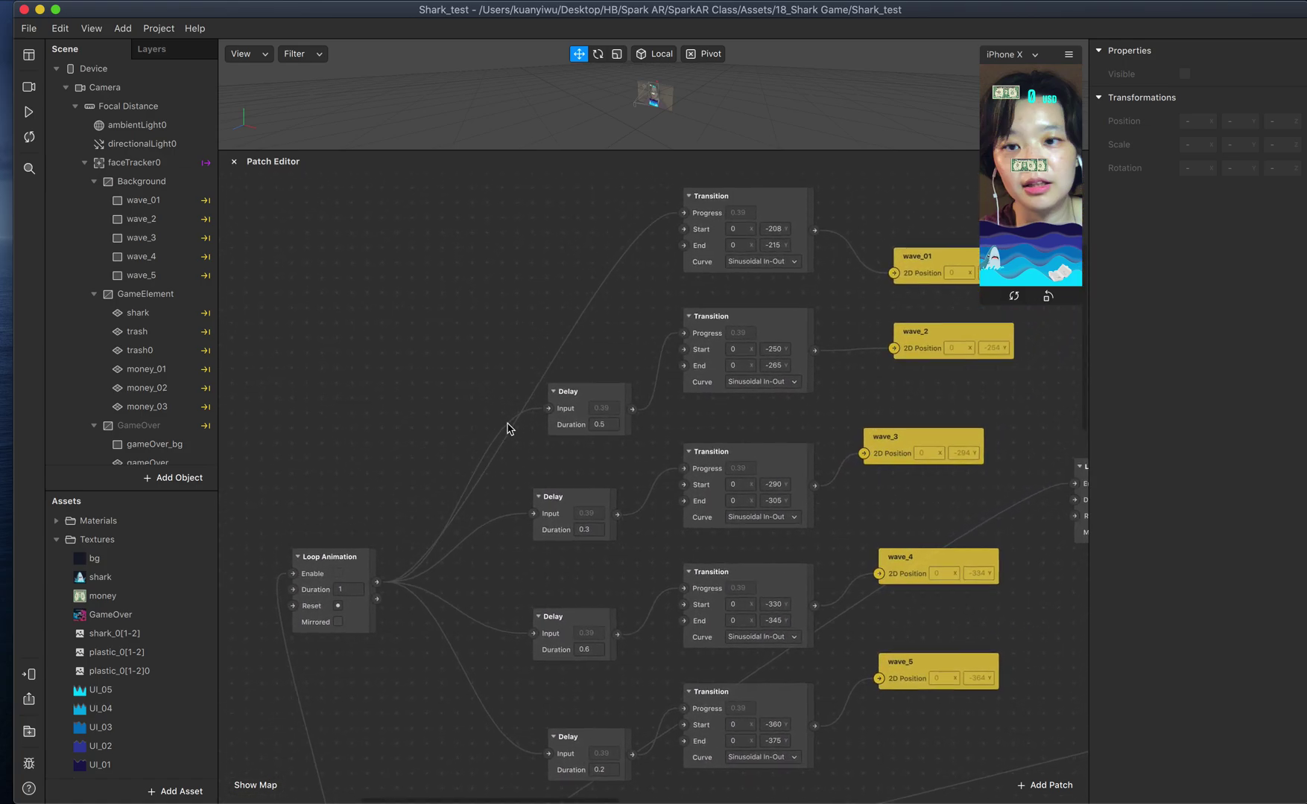
pyautogui.scroll(-2, 589, 477)
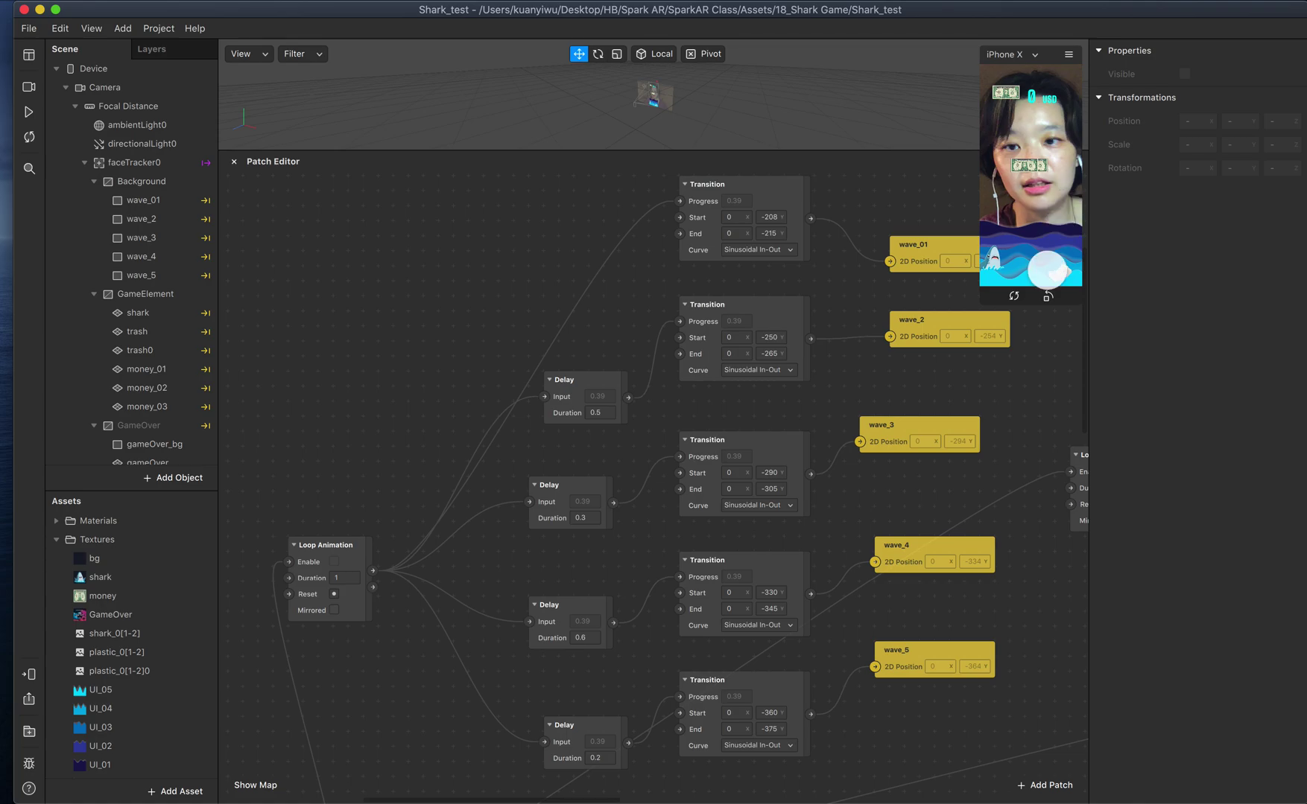
pyautogui.click(600, 412)
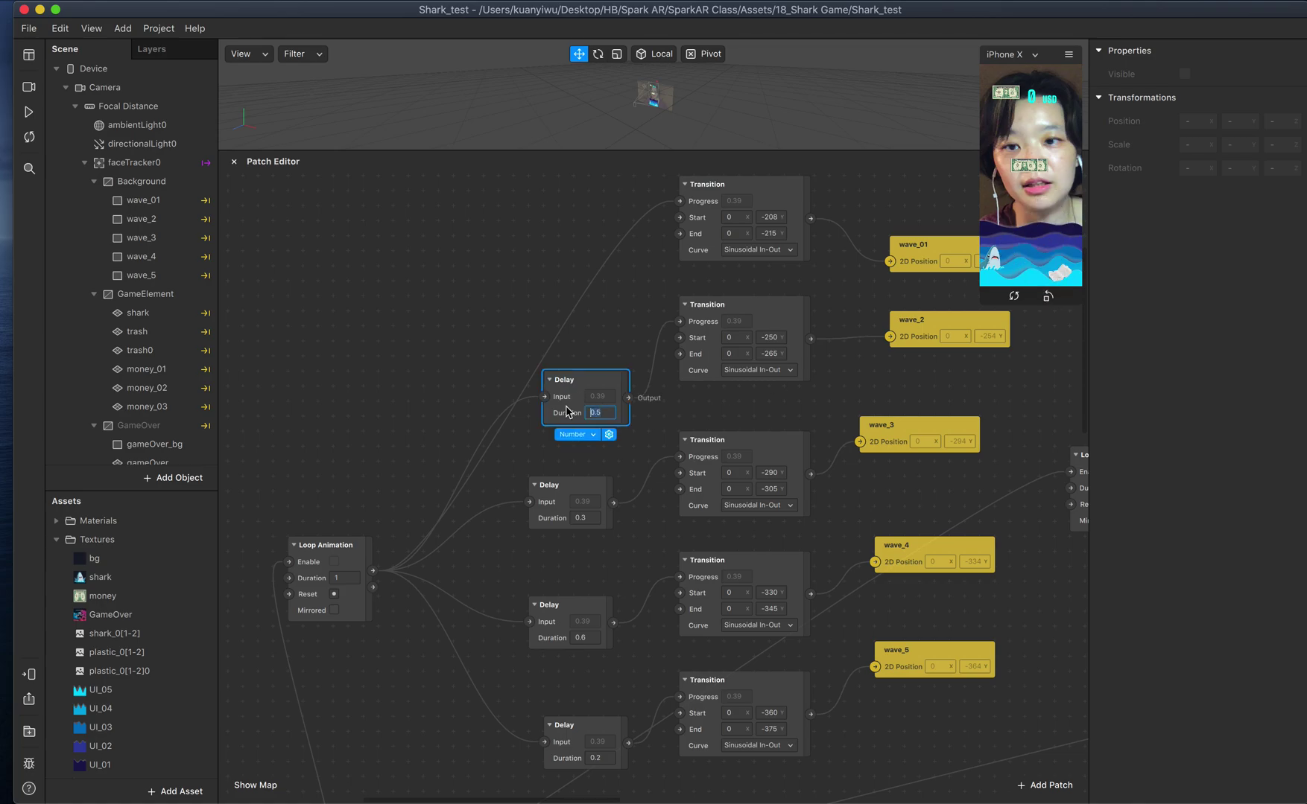
pyautogui.click(594, 513)
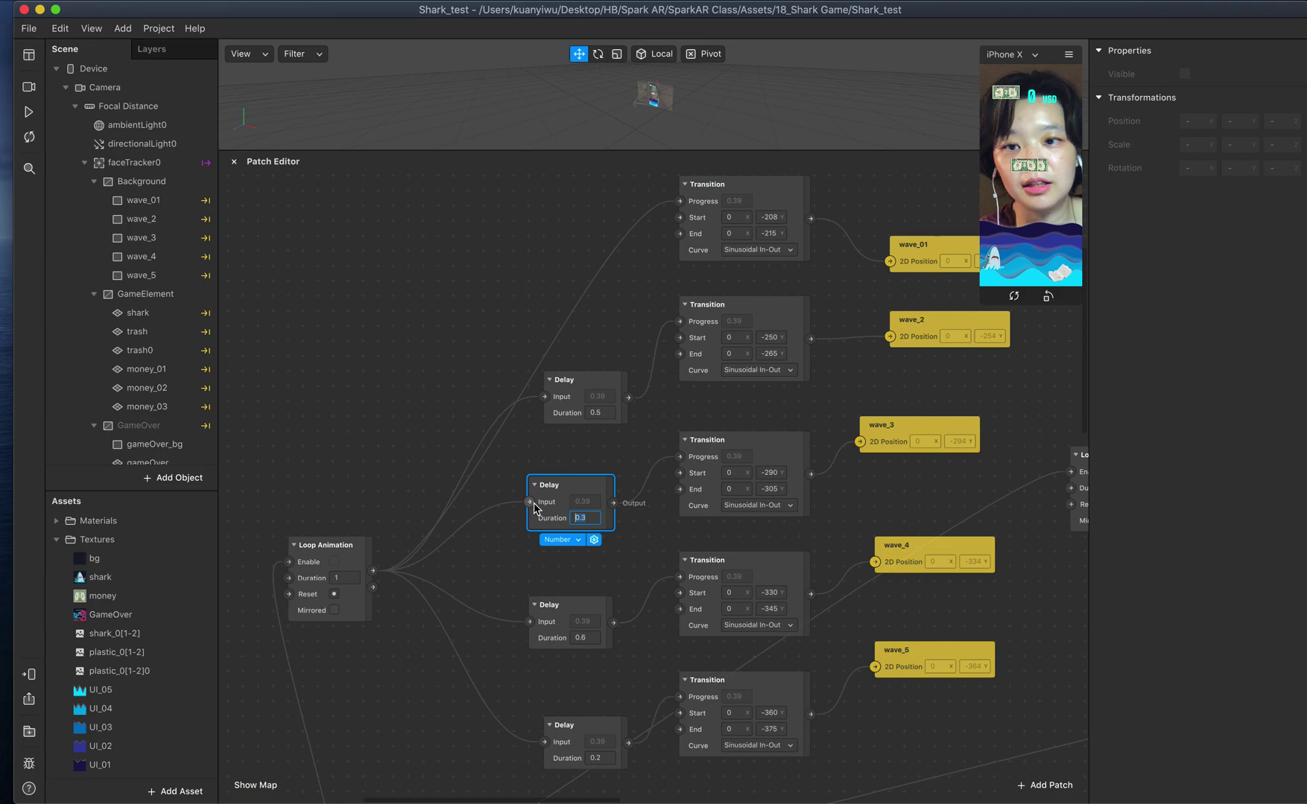
pyautogui.click(585, 637)
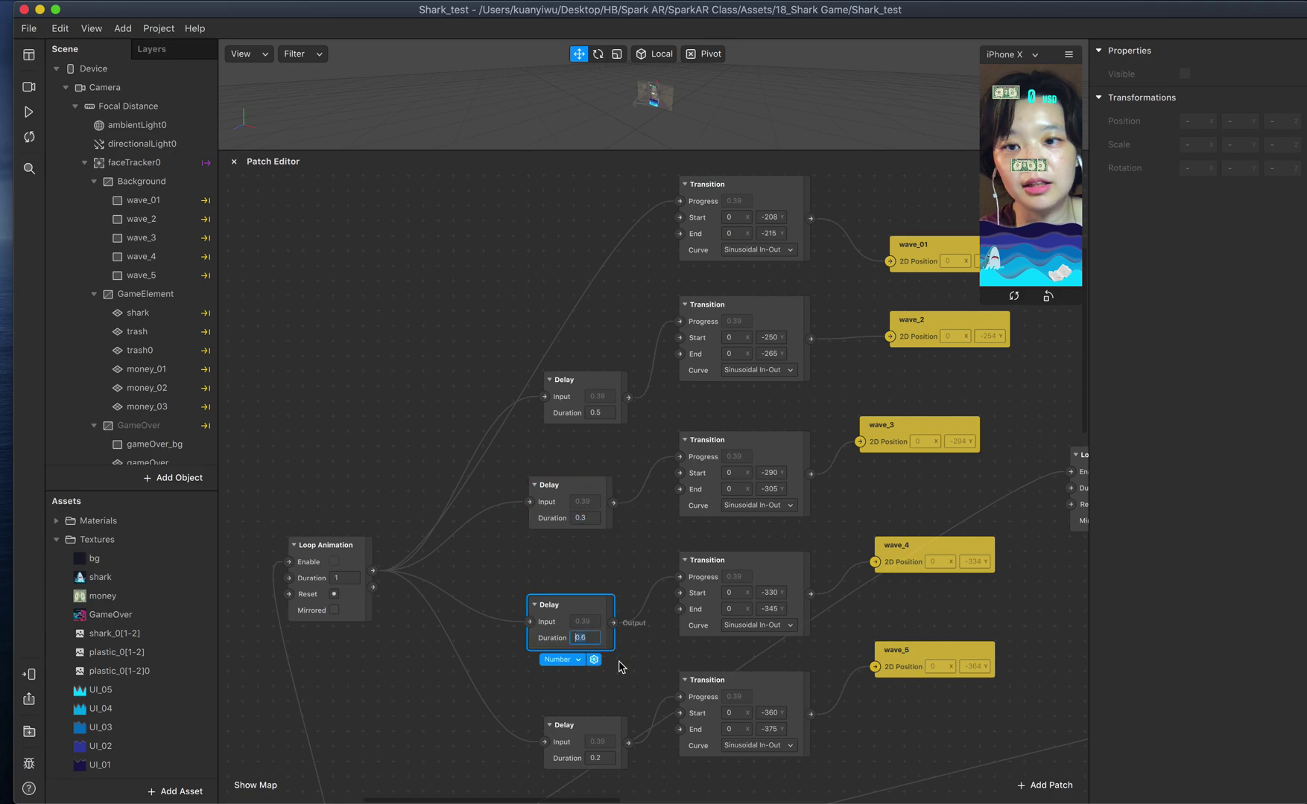
pyautogui.click(608, 759)
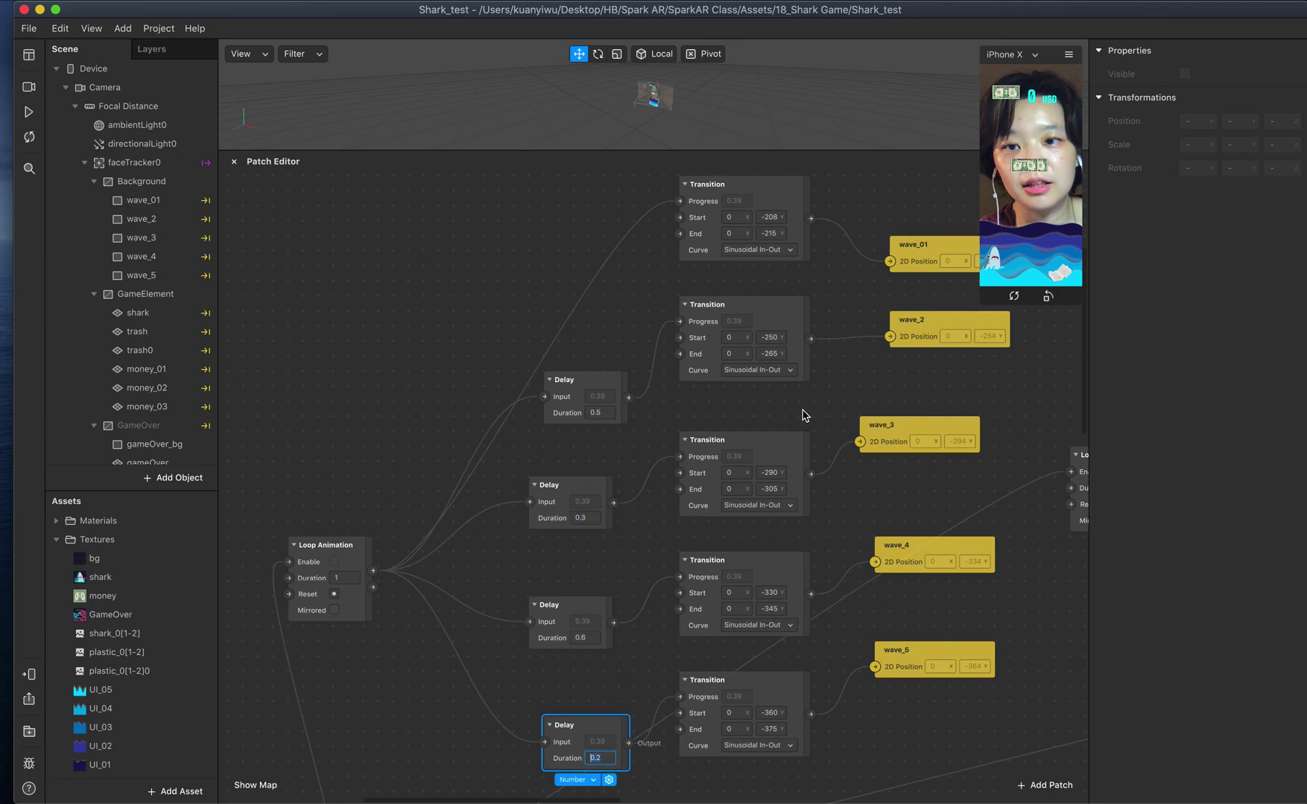
pyautogui.hscroll(5, 789, 384)
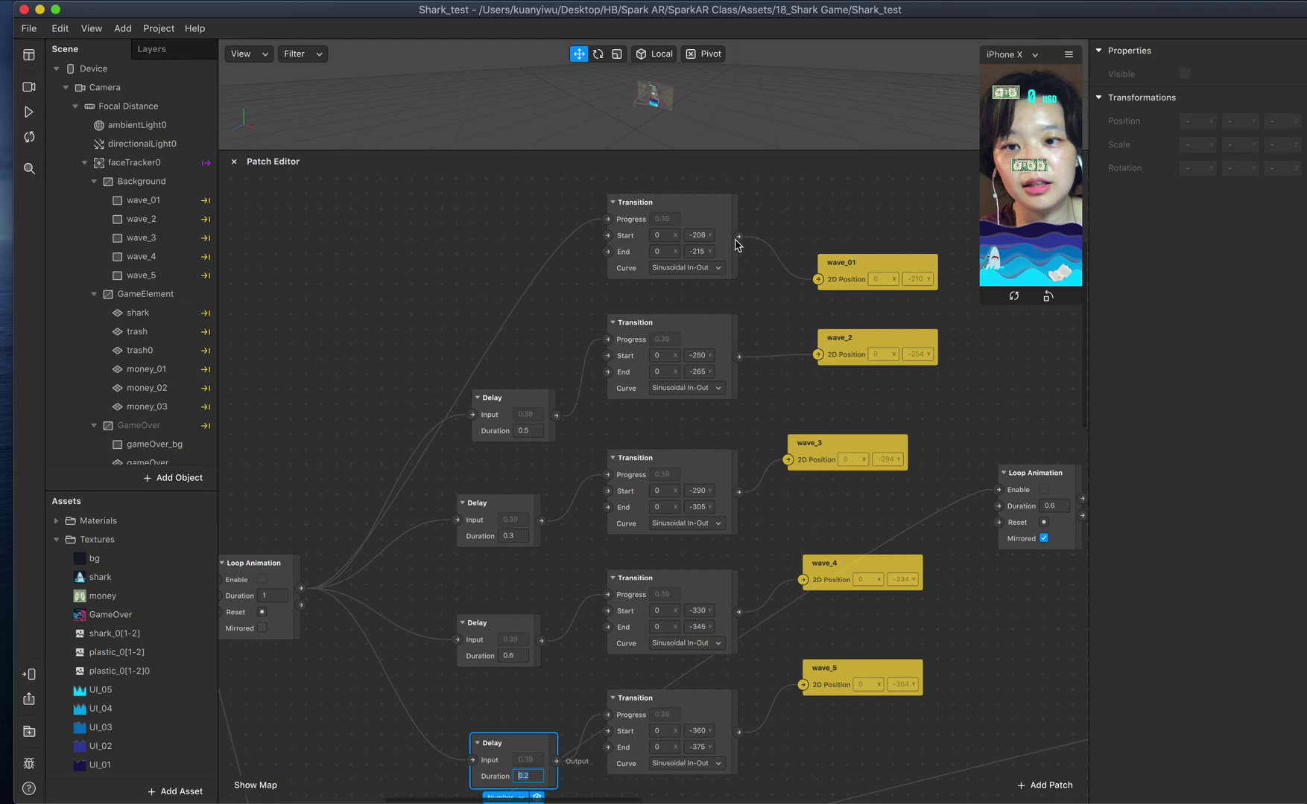
pyautogui.click(852, 272)
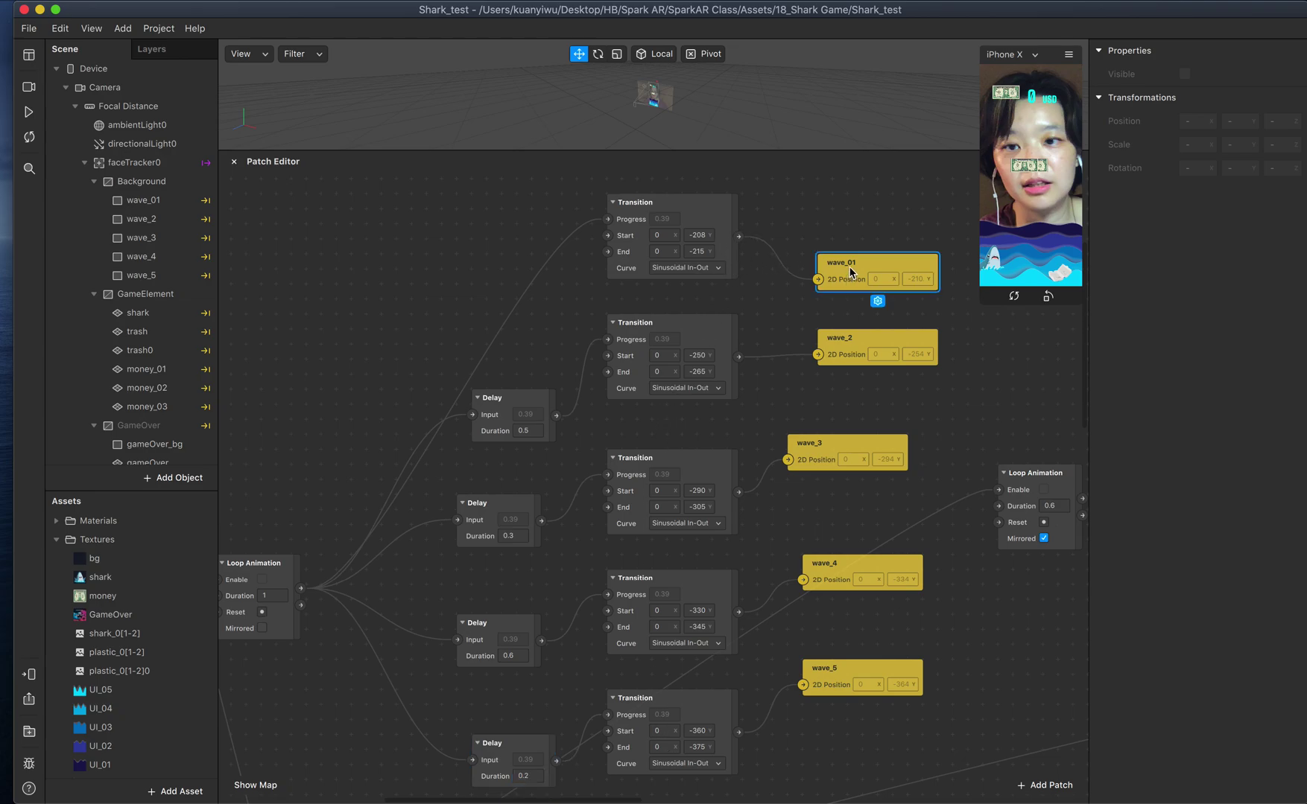
pyautogui.click(704, 235)
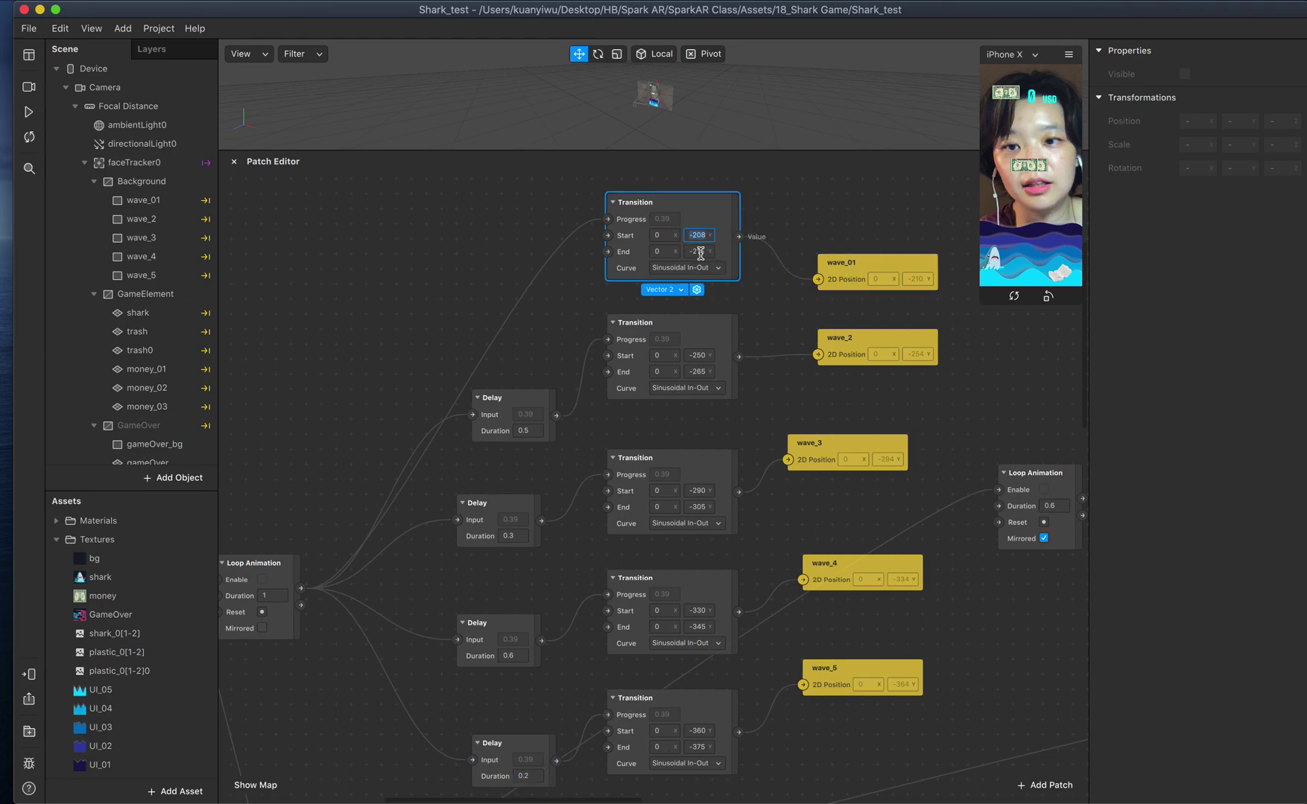
pyautogui.click(705, 252)
pyautogui.click(277, 596)
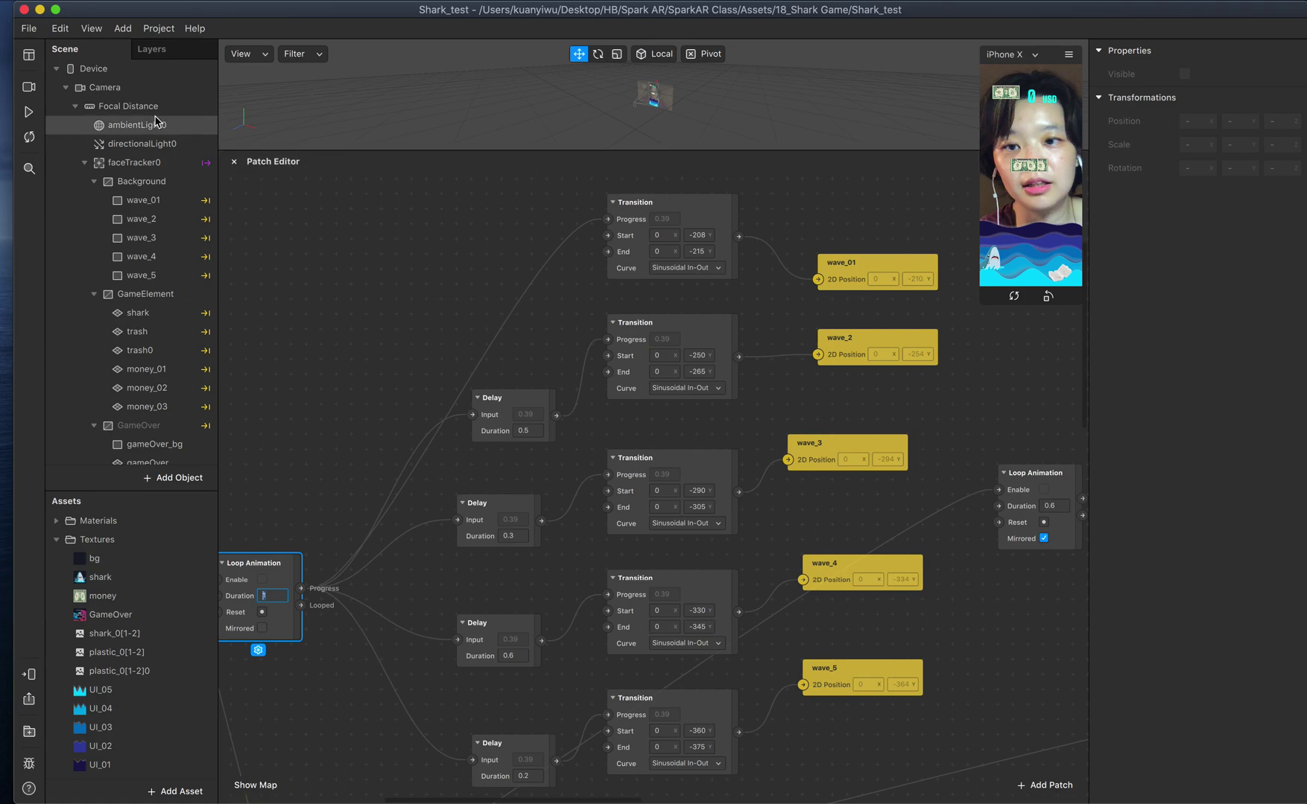
# Step: Play a round to a 4 USD Game Over in the enlarged simulator, pause, then shrink it again
pyautogui.click(982, 303)
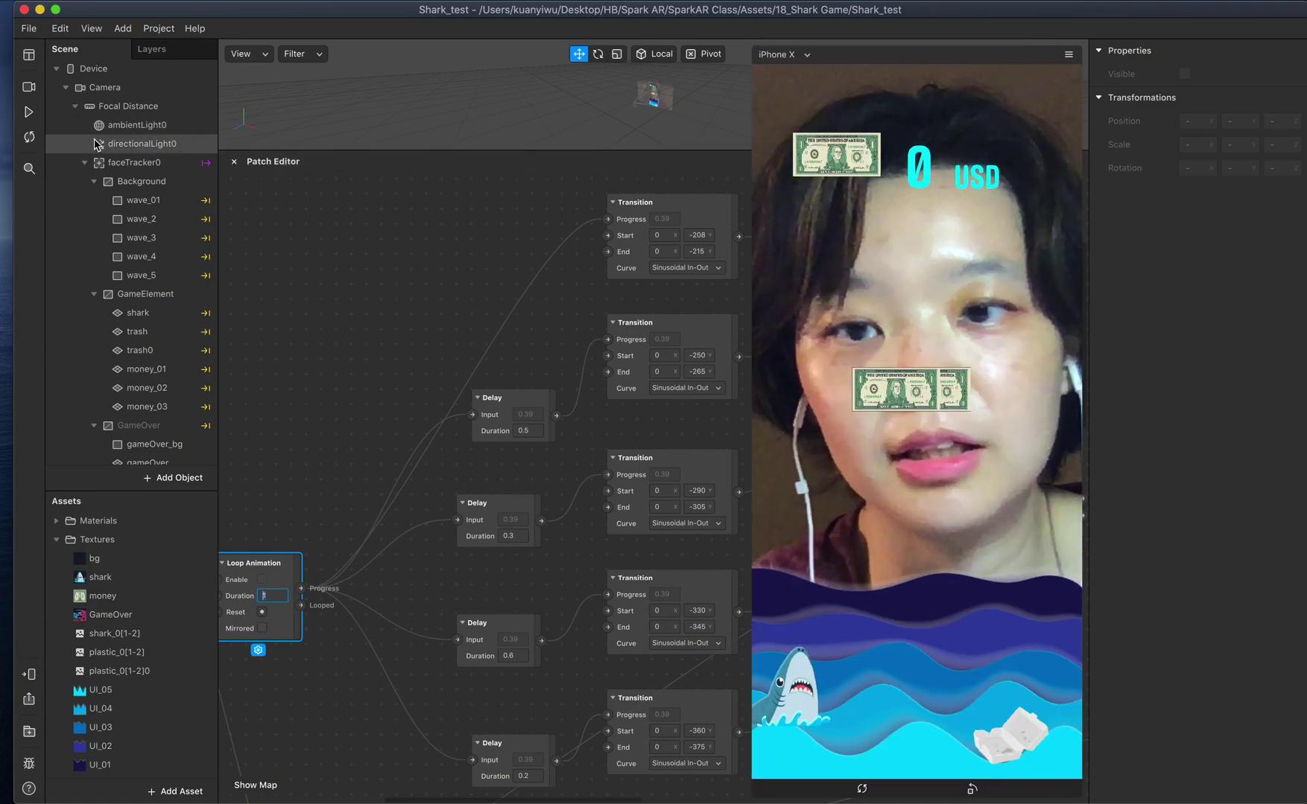
pyautogui.click(25, 113)
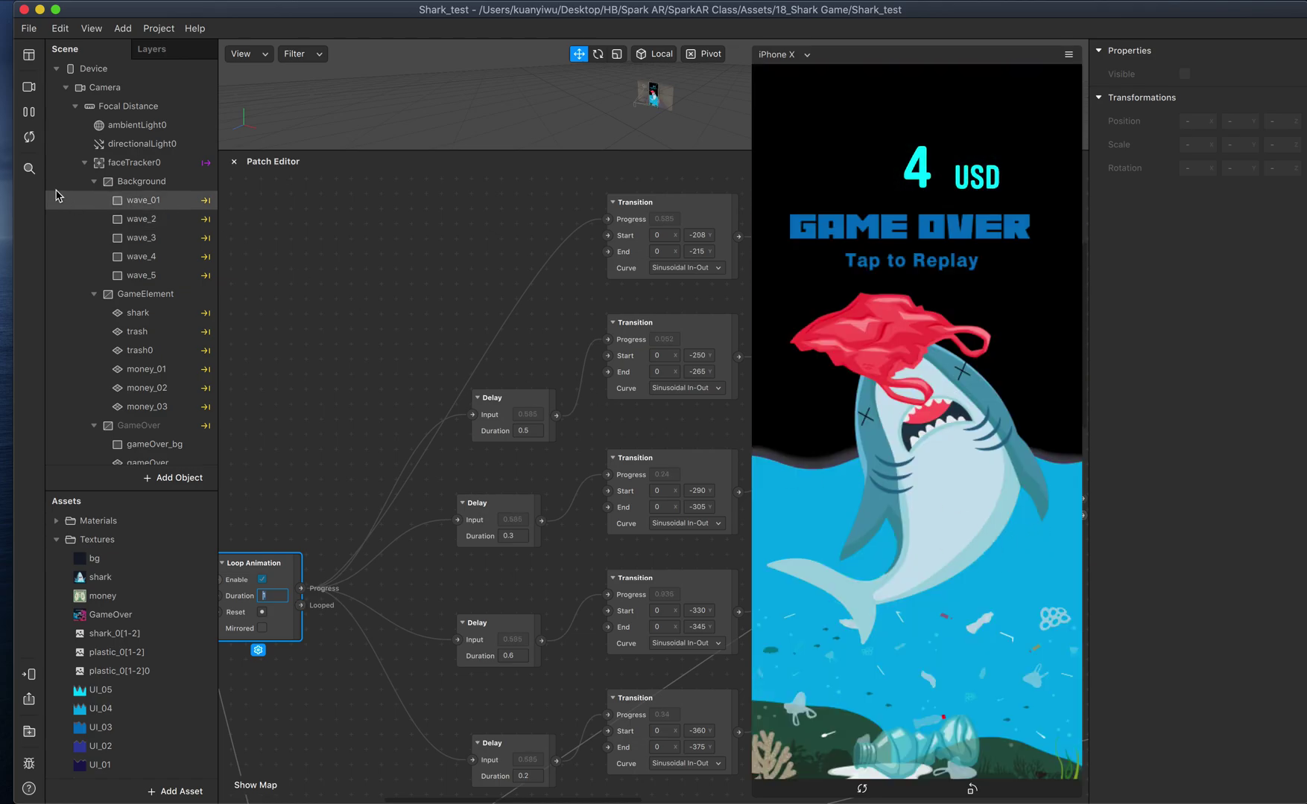
pyautogui.click(28, 111)
pyautogui.click(367, 284)
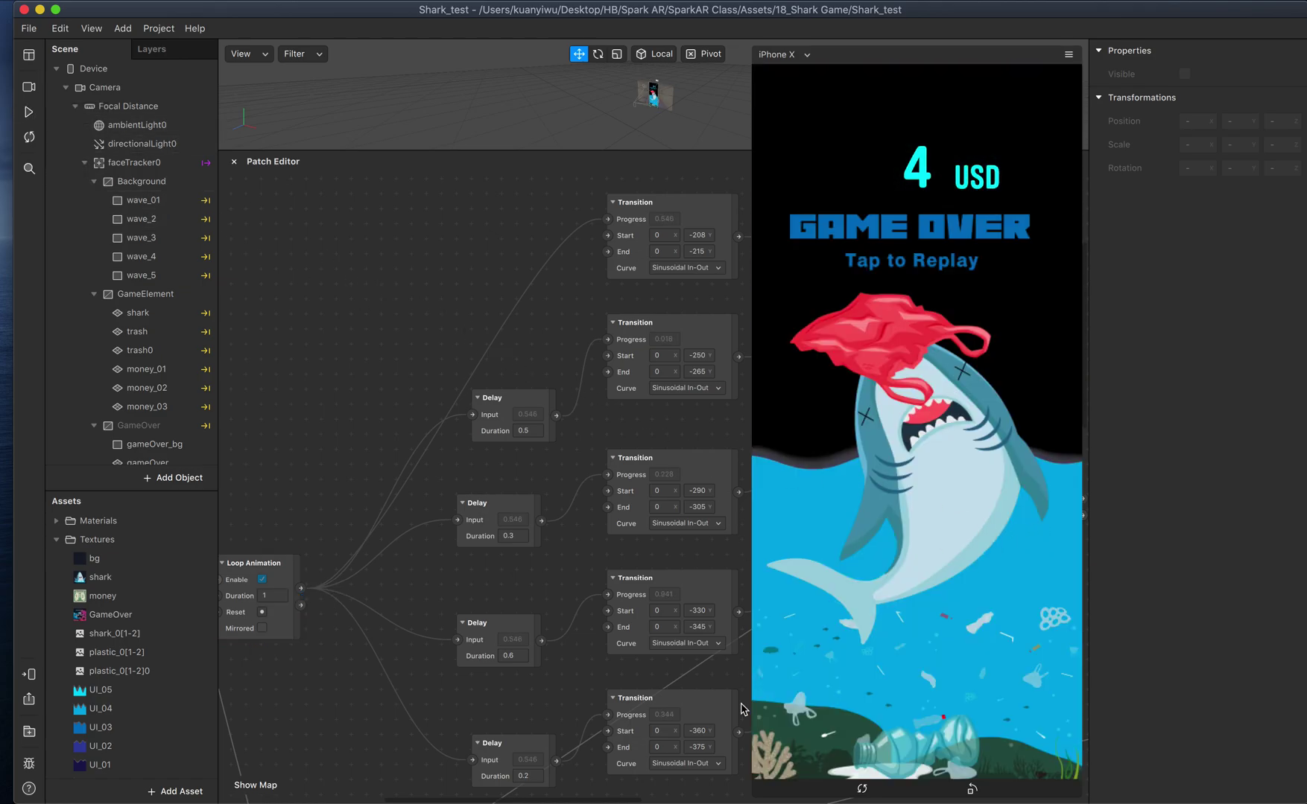
pyautogui.click(755, 792)
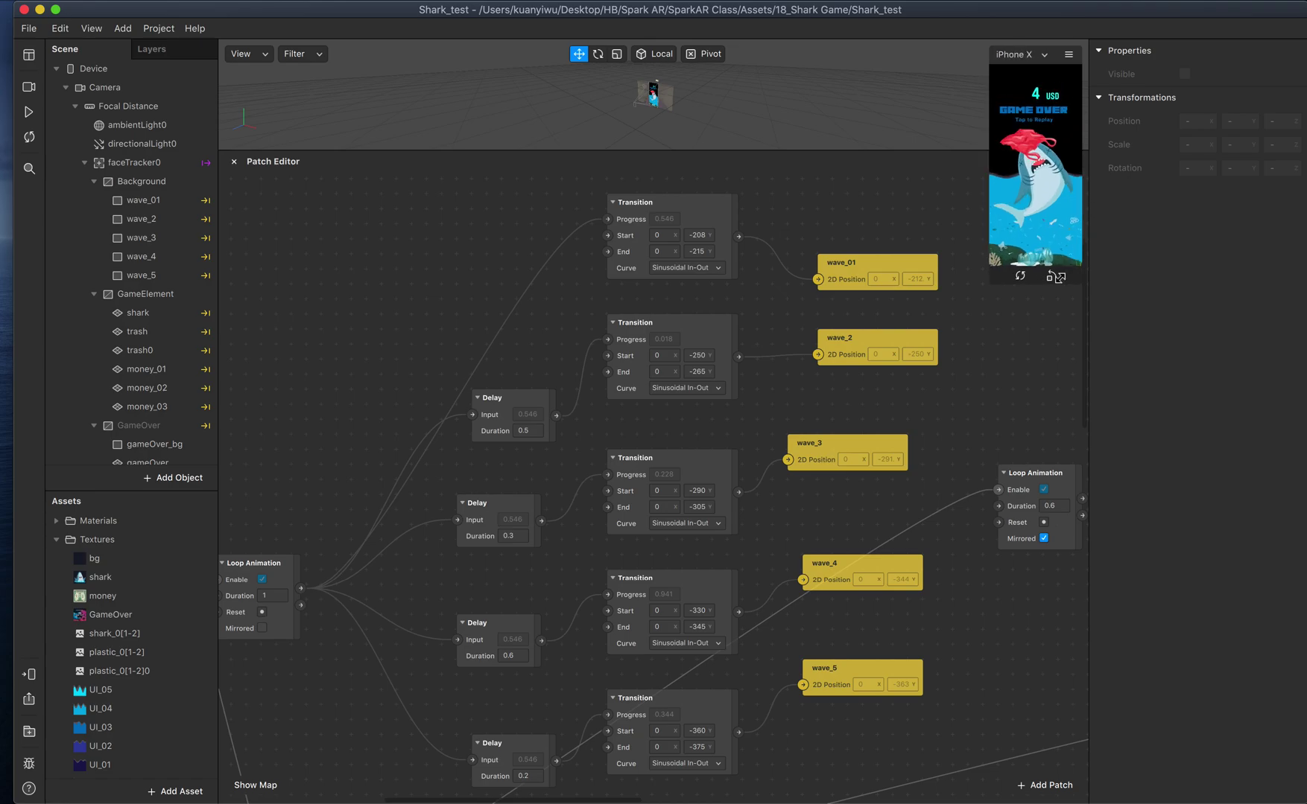
# Step: Pan to the shark frame-animation patches and box-select the Loop Animation, Delay and Option Switch patches
pyautogui.scroll(-6, 774, 468)
pyautogui.scroll(5, 774, 468)
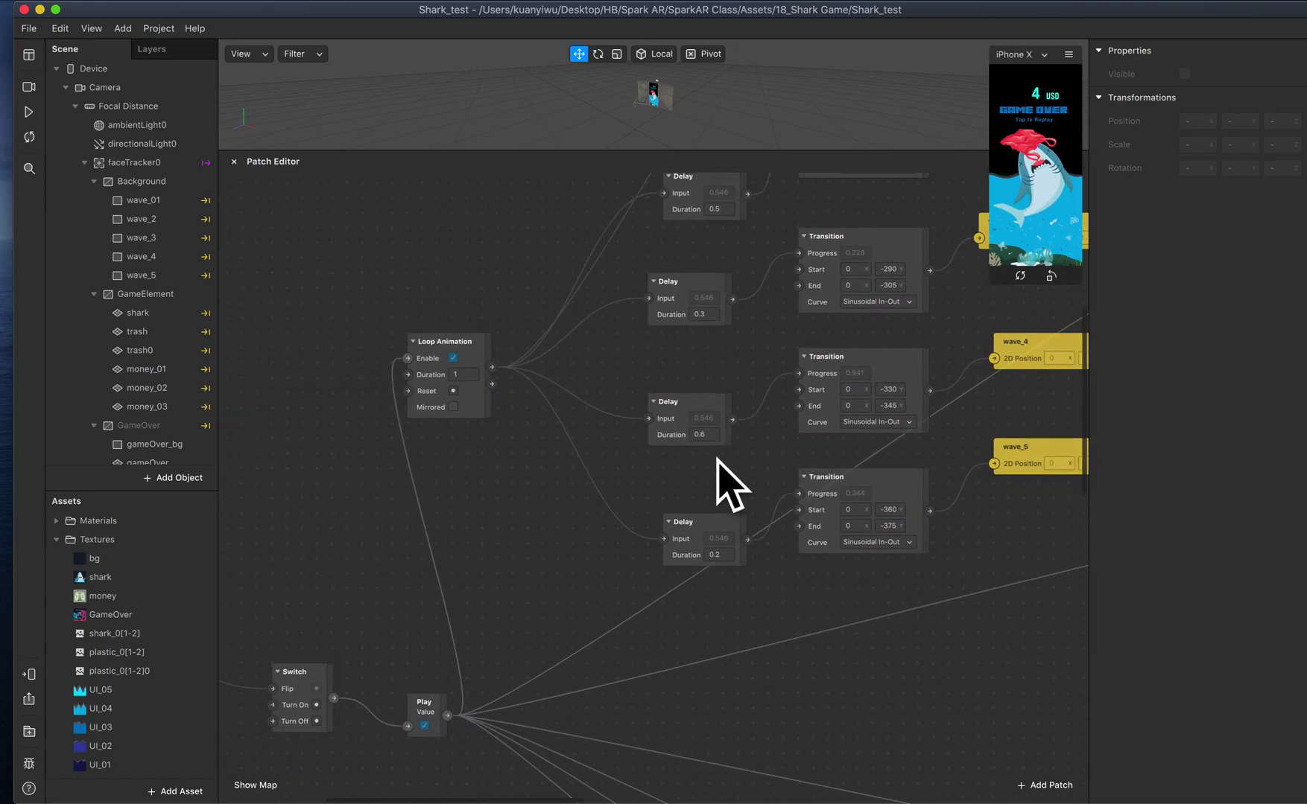
pyautogui.scroll(-3, 767, 559)
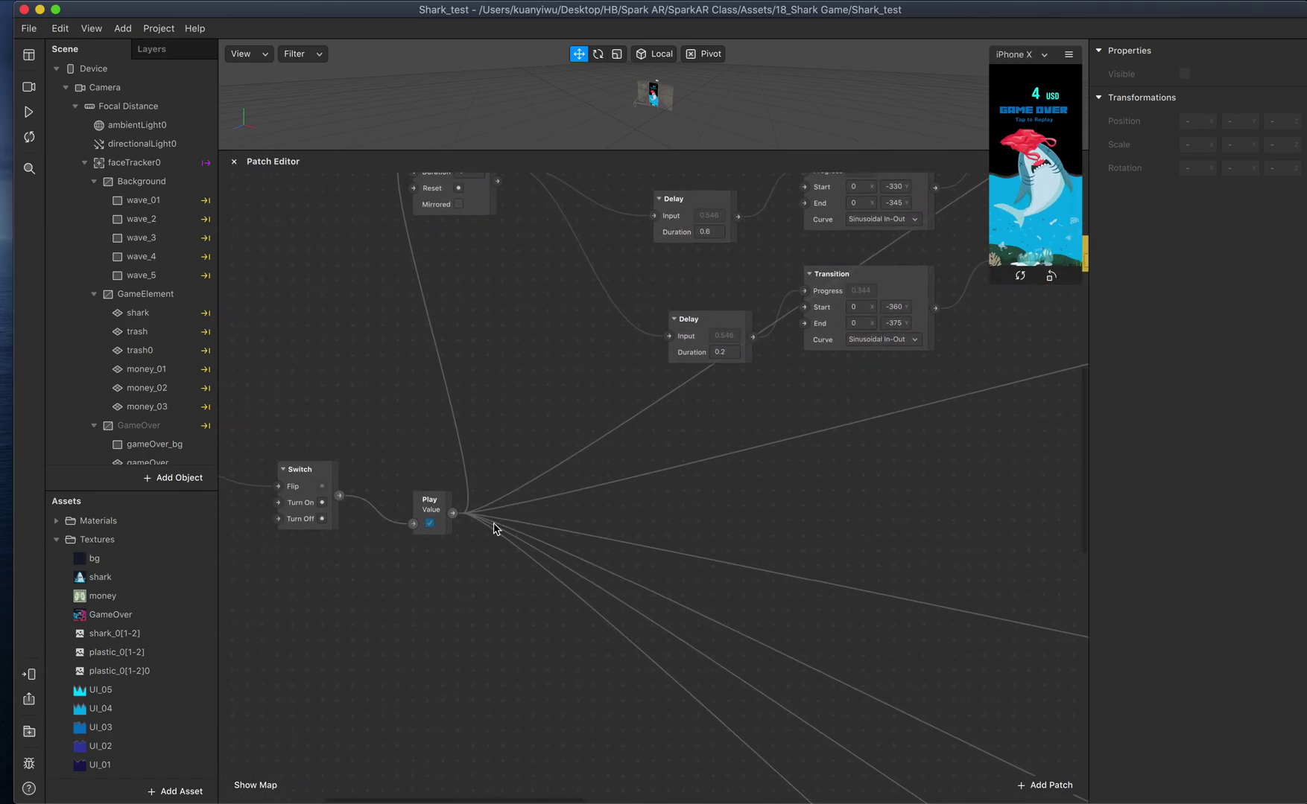
pyautogui.hscroll(5, 621, 428)
pyautogui.scroll(3, 754, 350)
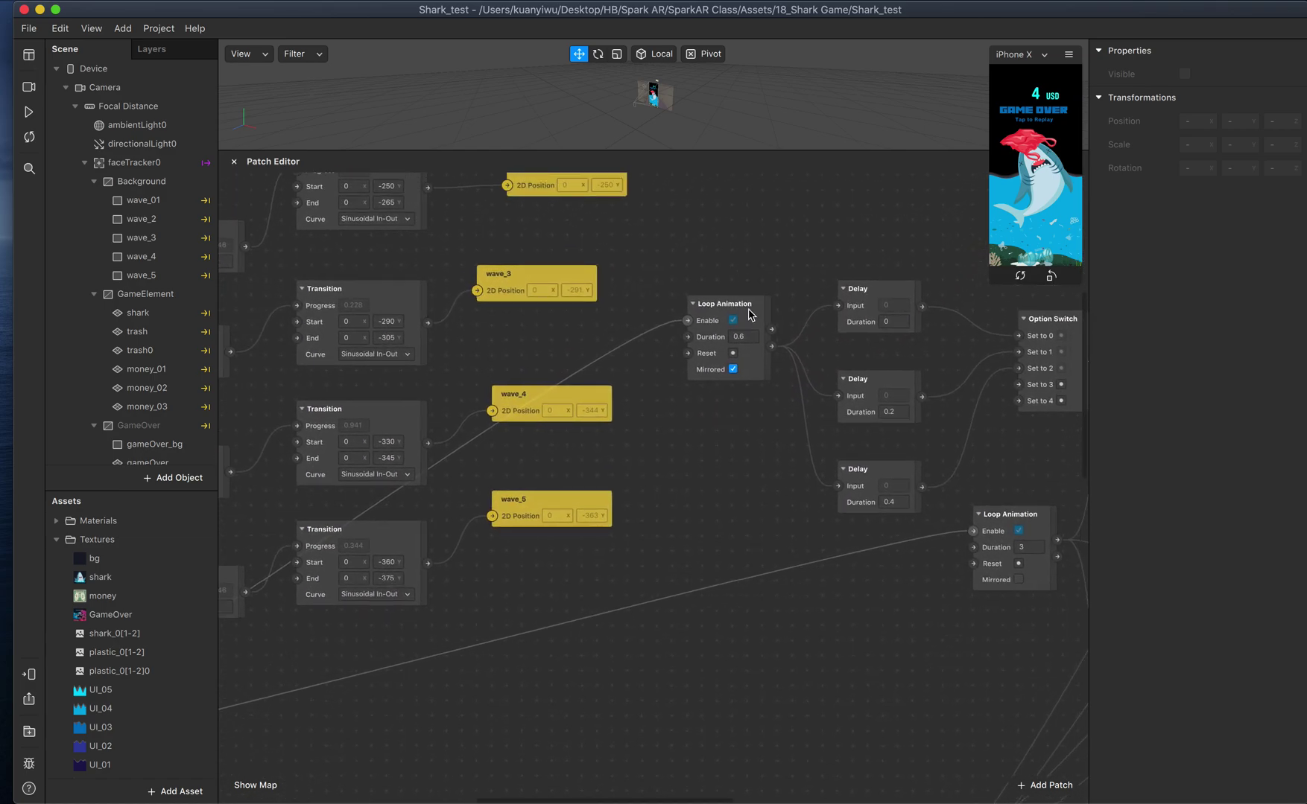
pyautogui.hscroll(8, 751, 275)
pyautogui.hscroll(3, 774, 368)
pyautogui.scroll(-1, 775, 368)
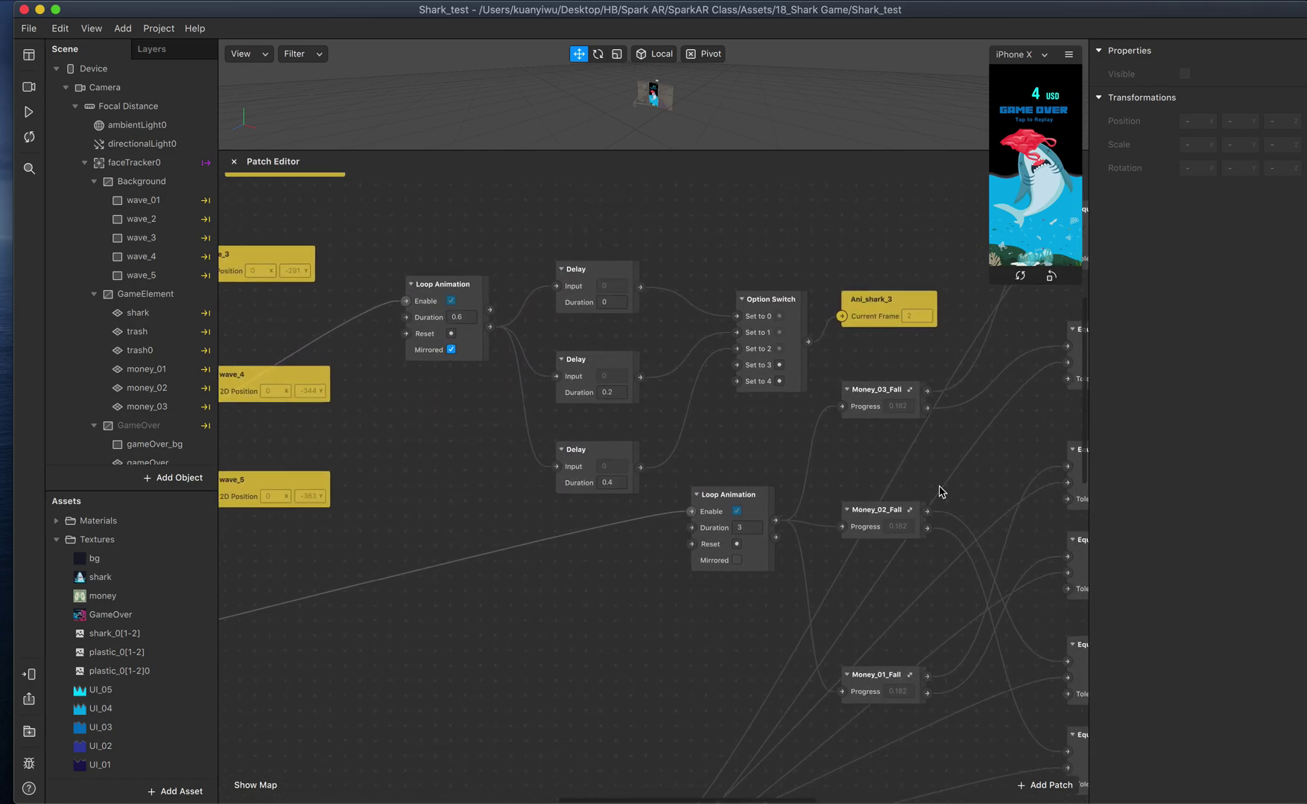
pyautogui.scroll(1, 671, 335)
pyautogui.moveTo(364, 229); pyautogui.dragTo(767, 453)
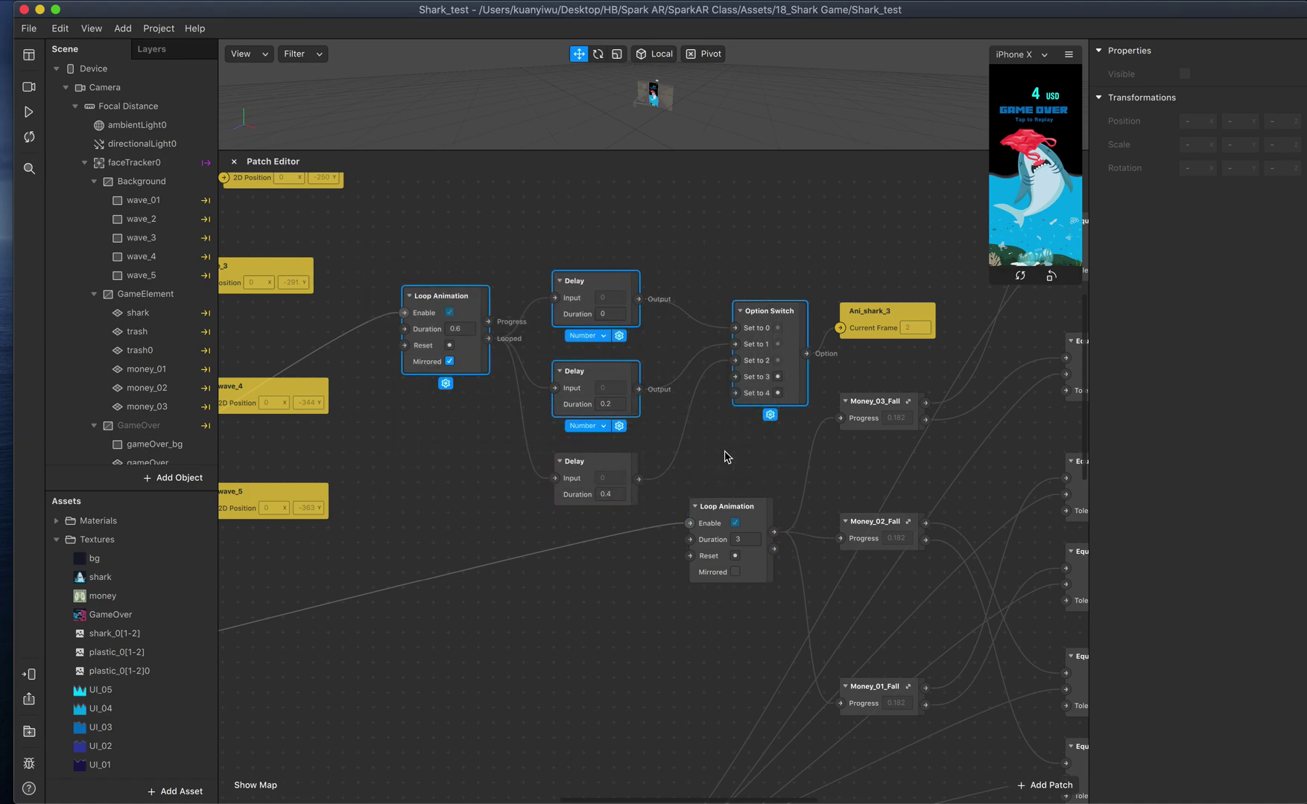
# Step: Add the last Delay and Ani_shark_3 to the selection and move the group up and right
pyautogui.keyDown('shift'); pyautogui.click(610, 477); pyautogui.keyUp('shift')
pyautogui.keyDown('shift'); pyautogui.click(870, 314); pyautogui.keyUp('shift')
pyautogui.moveTo(754, 316); pyautogui.dragTo(814, 211)
pyautogui.scroll(5, 894, 336)
pyautogui.hscroll(3, 894, 335)
pyautogui.scroll(2, 966, 328)
pyautogui.hscroll(1, 966, 328)
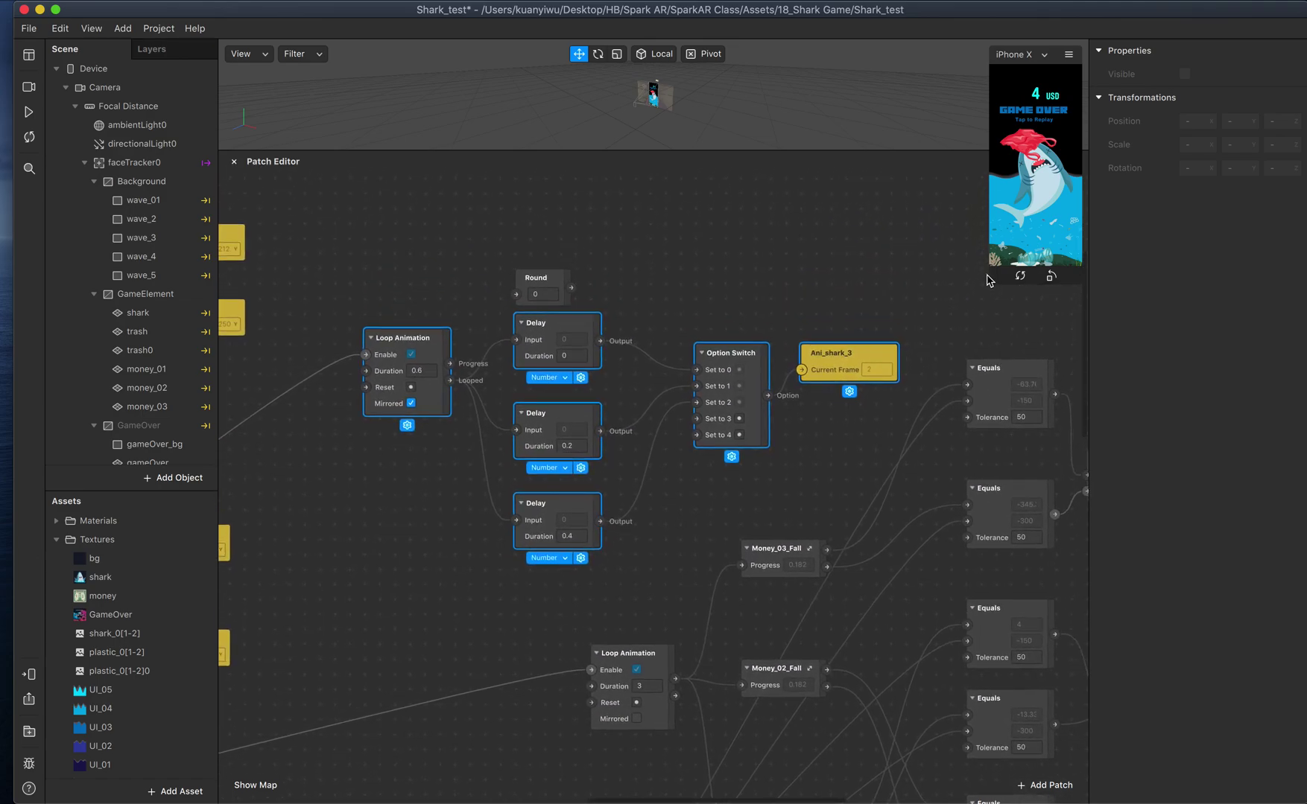
# Step: Delete the unused Round patch and resume playback in an enlarged simulator
pyautogui.click(990, 279)
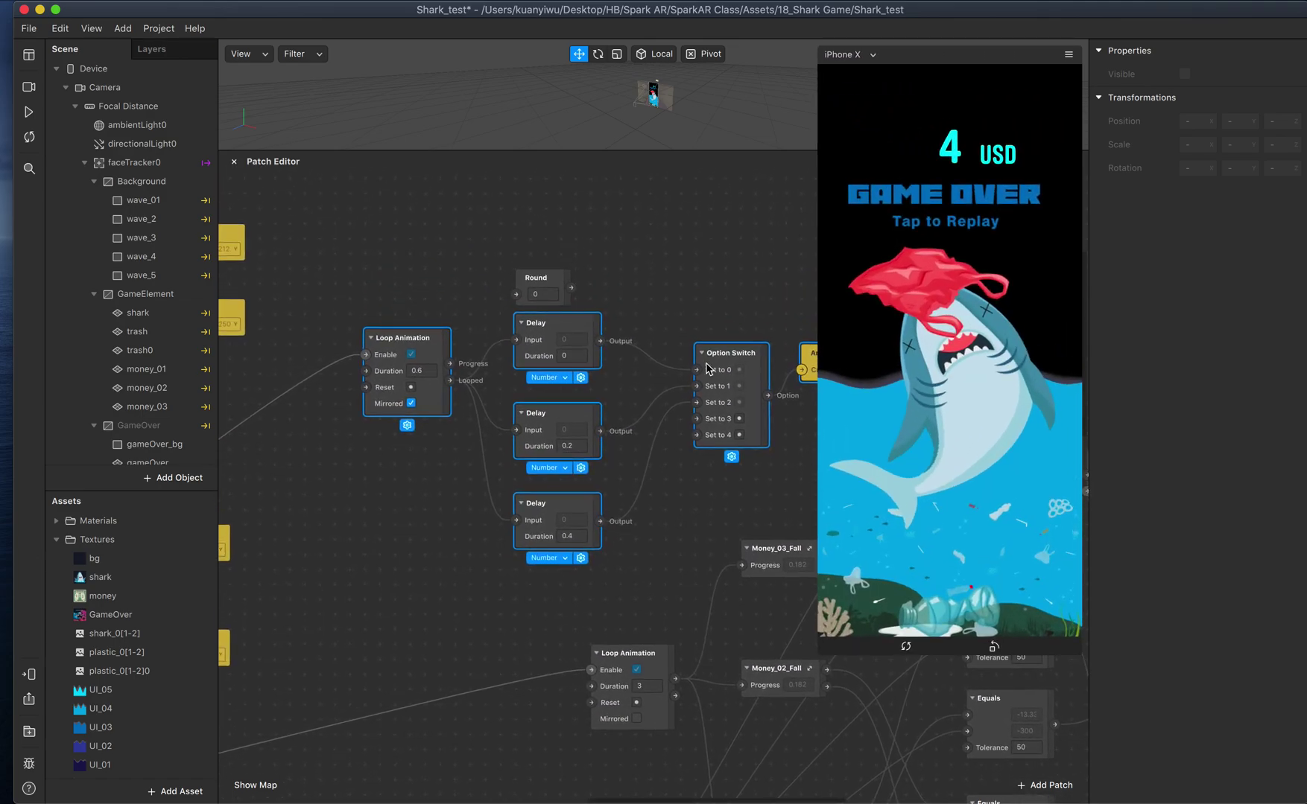
pyautogui.click(546, 284)
pyautogui.press('BackSpace')
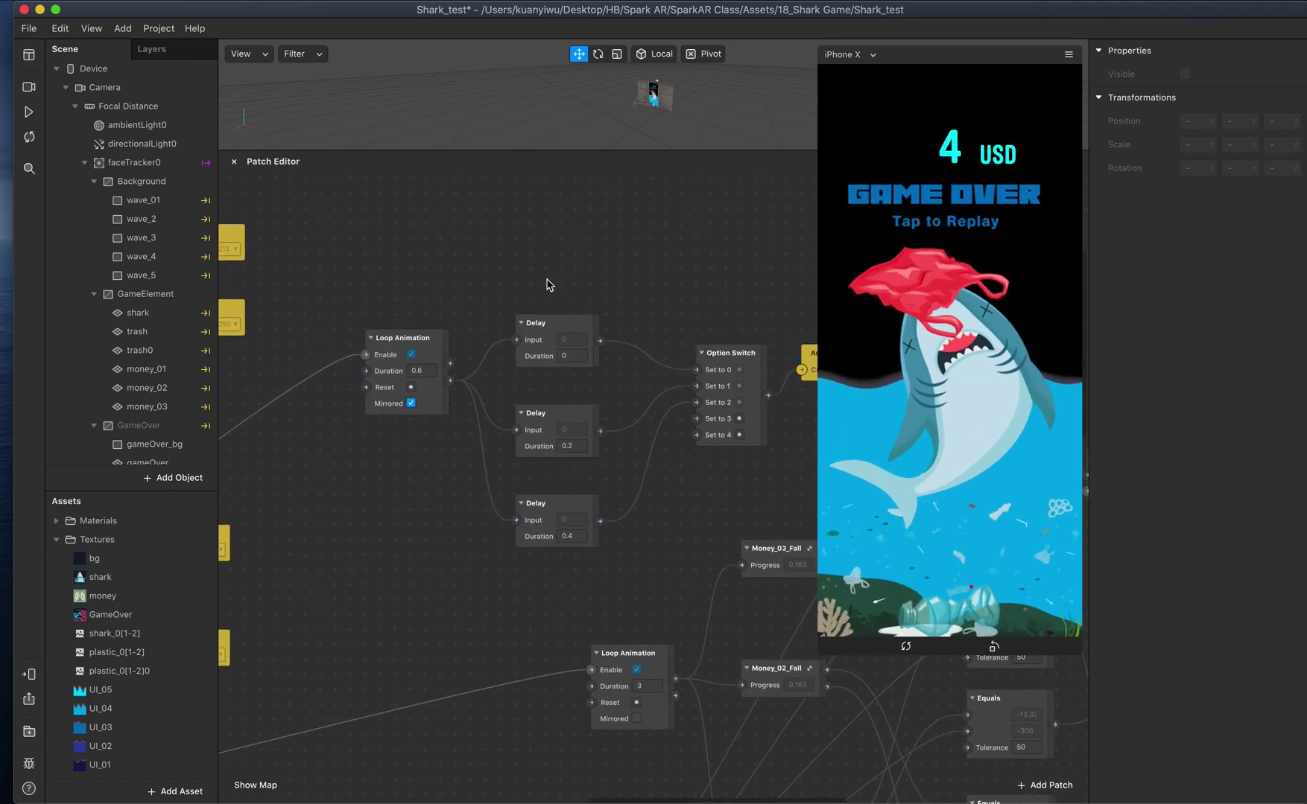
pyautogui.click(818, 655)
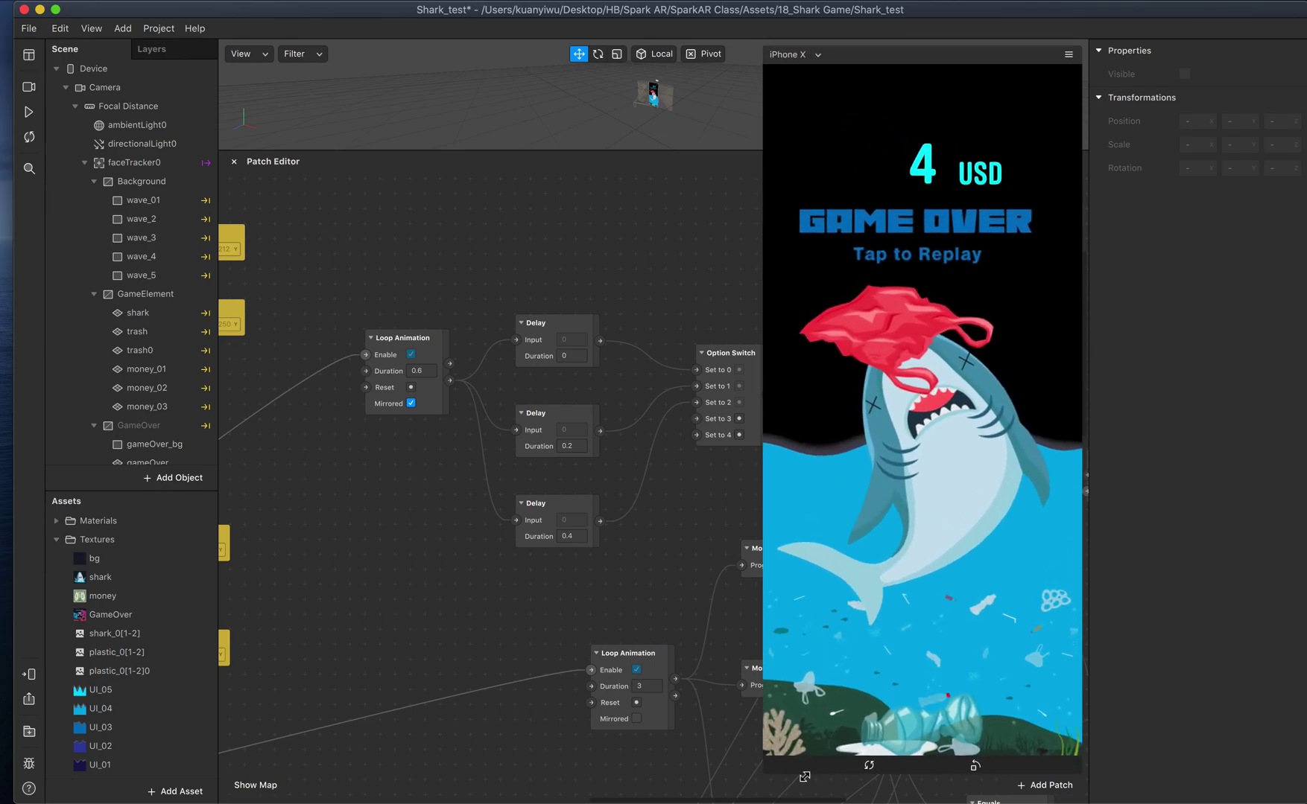
pyautogui.click(29, 111)
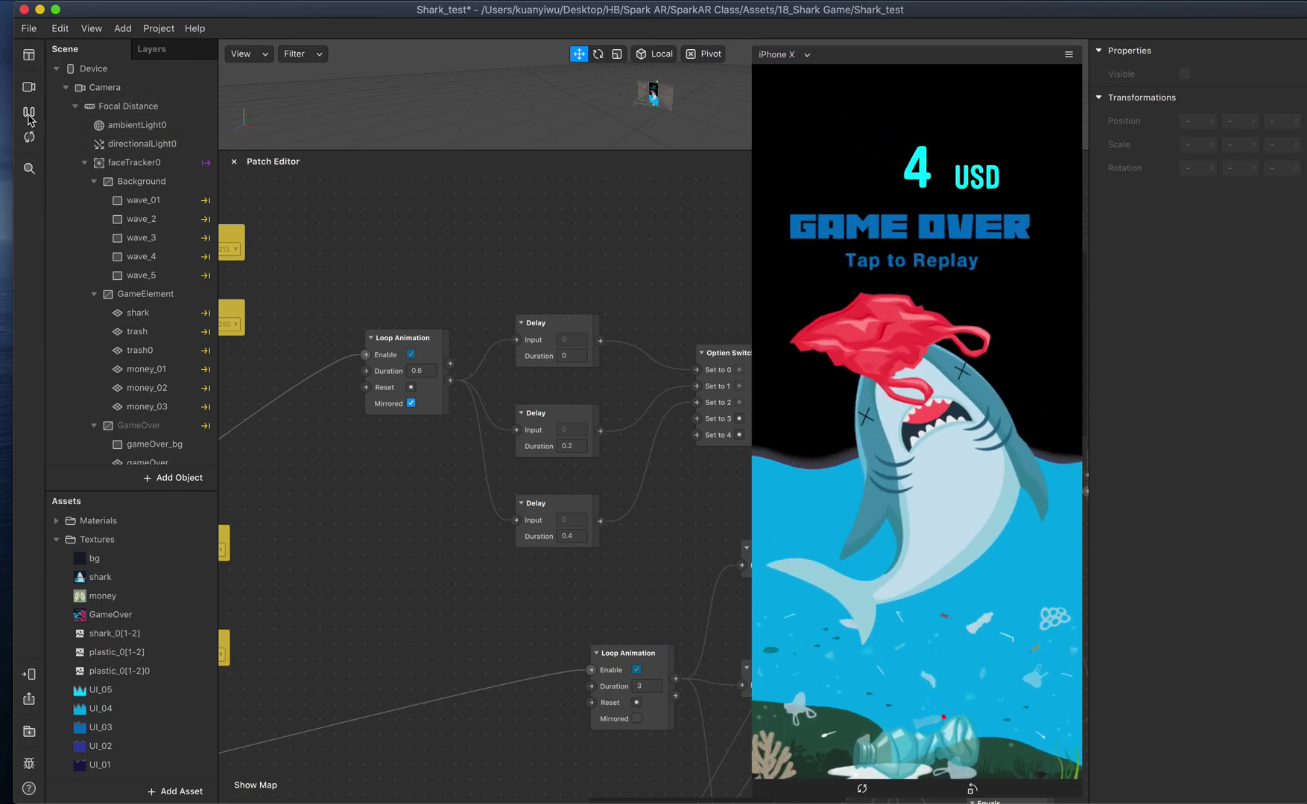
# Step: Restart the game from 0 USD, collect money up to 9 USD, pause, and shrink the simulator
pyautogui.click(29, 138)
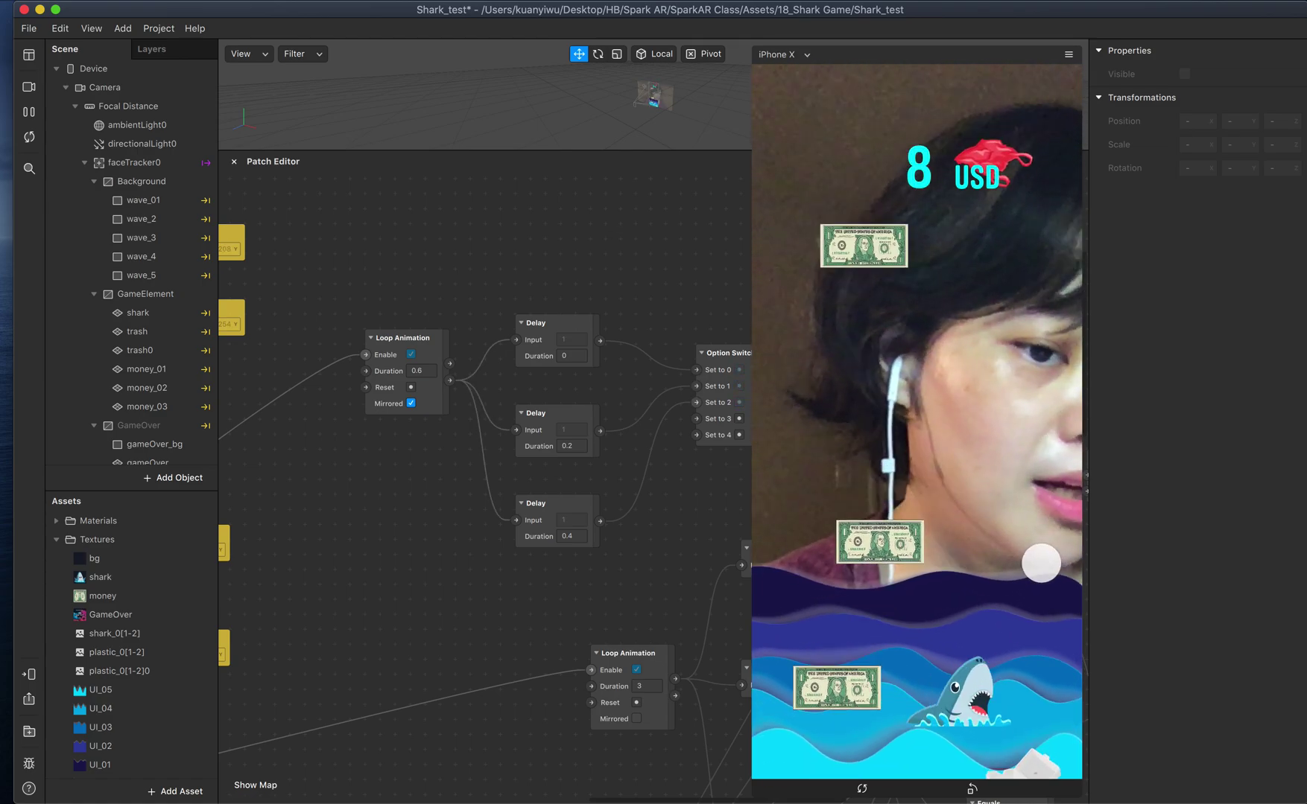
pyautogui.click(28, 111)
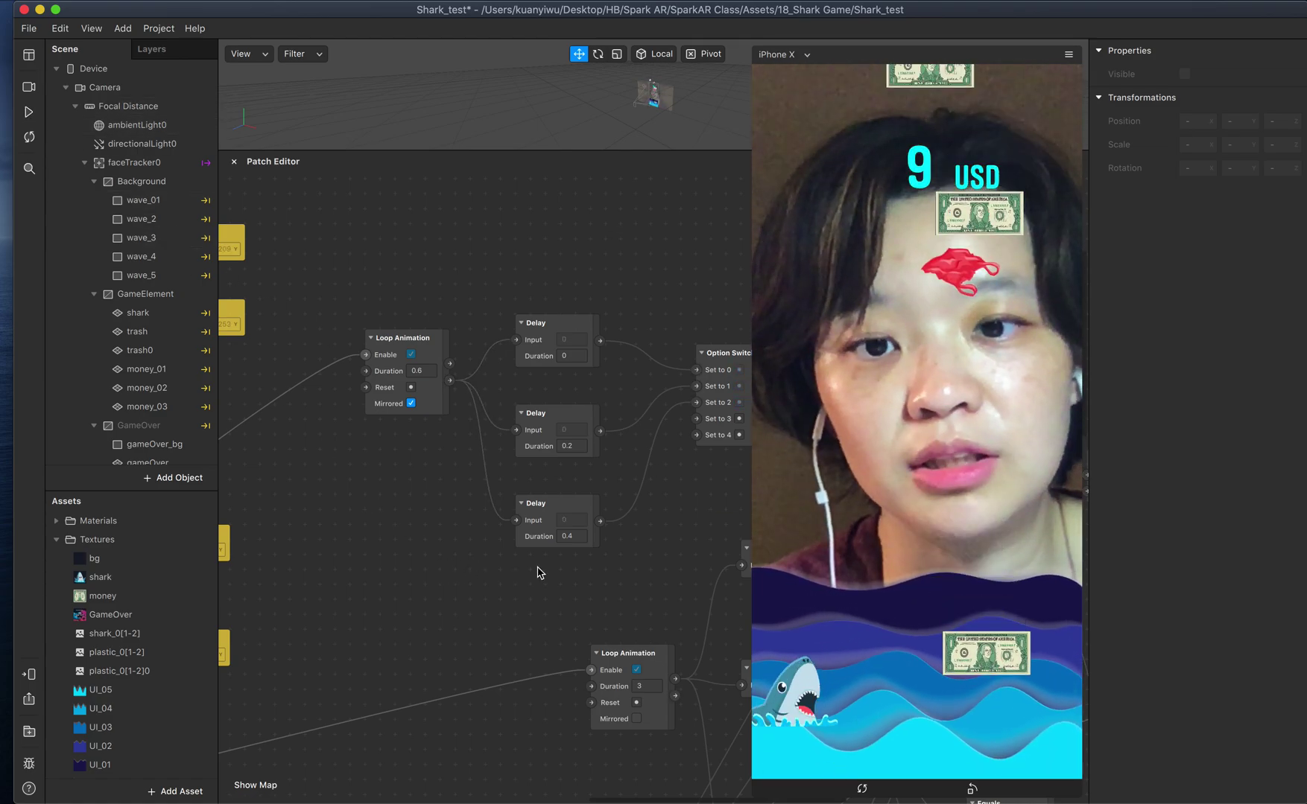
pyautogui.hscroll(5, 540, 572)
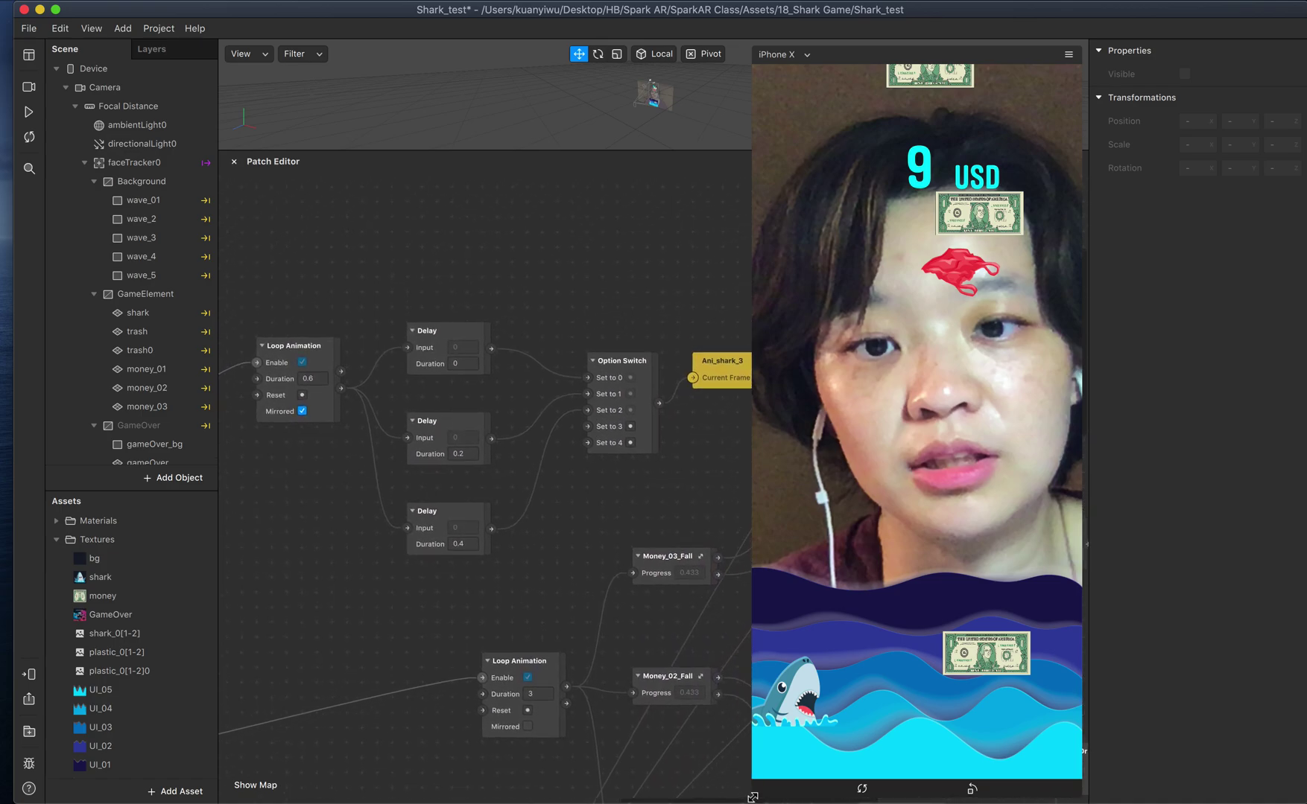
pyautogui.click(752, 797)
# Step: Compare textures shark_03(1), shark_01(2) and shark_02(2), ending on shark_02(2)'s 325 x 205 PNG details
pyautogui.scroll(-5, 142, 663)
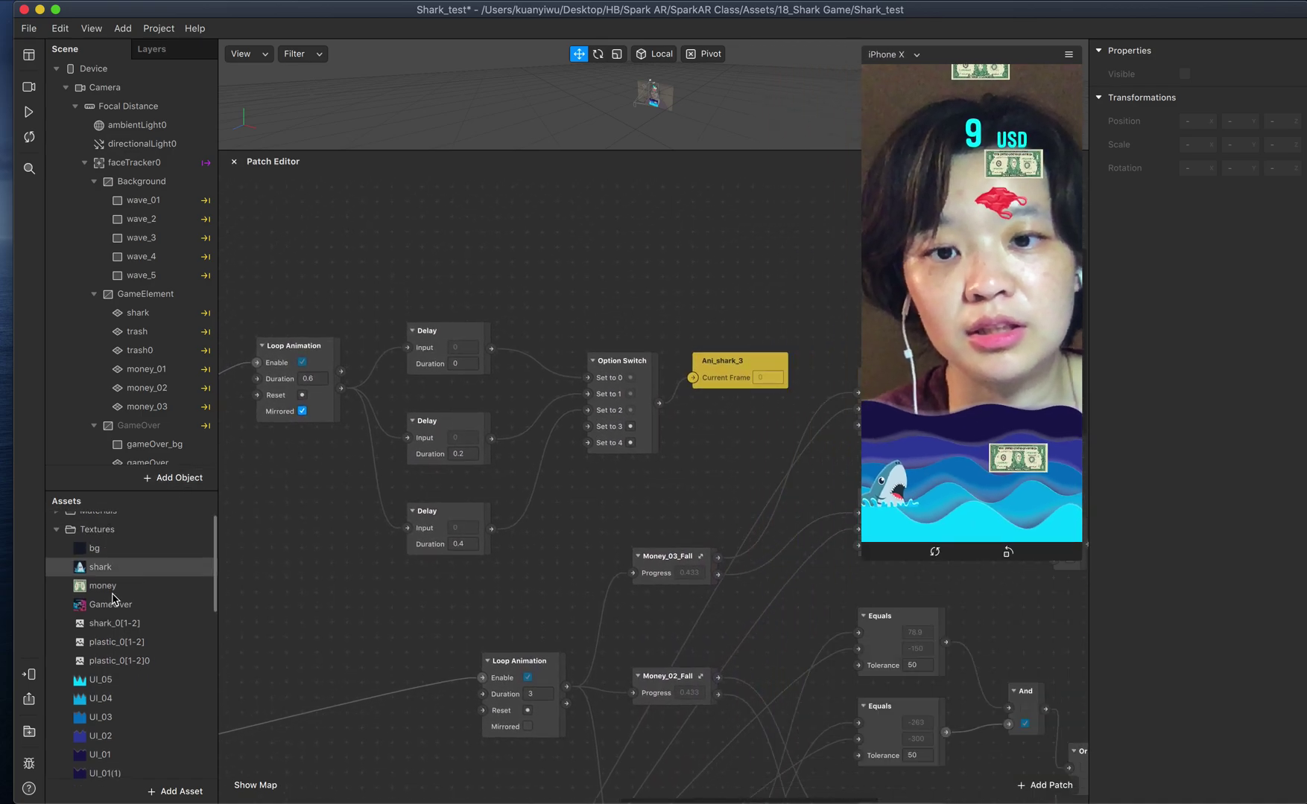
pyautogui.click(142, 707)
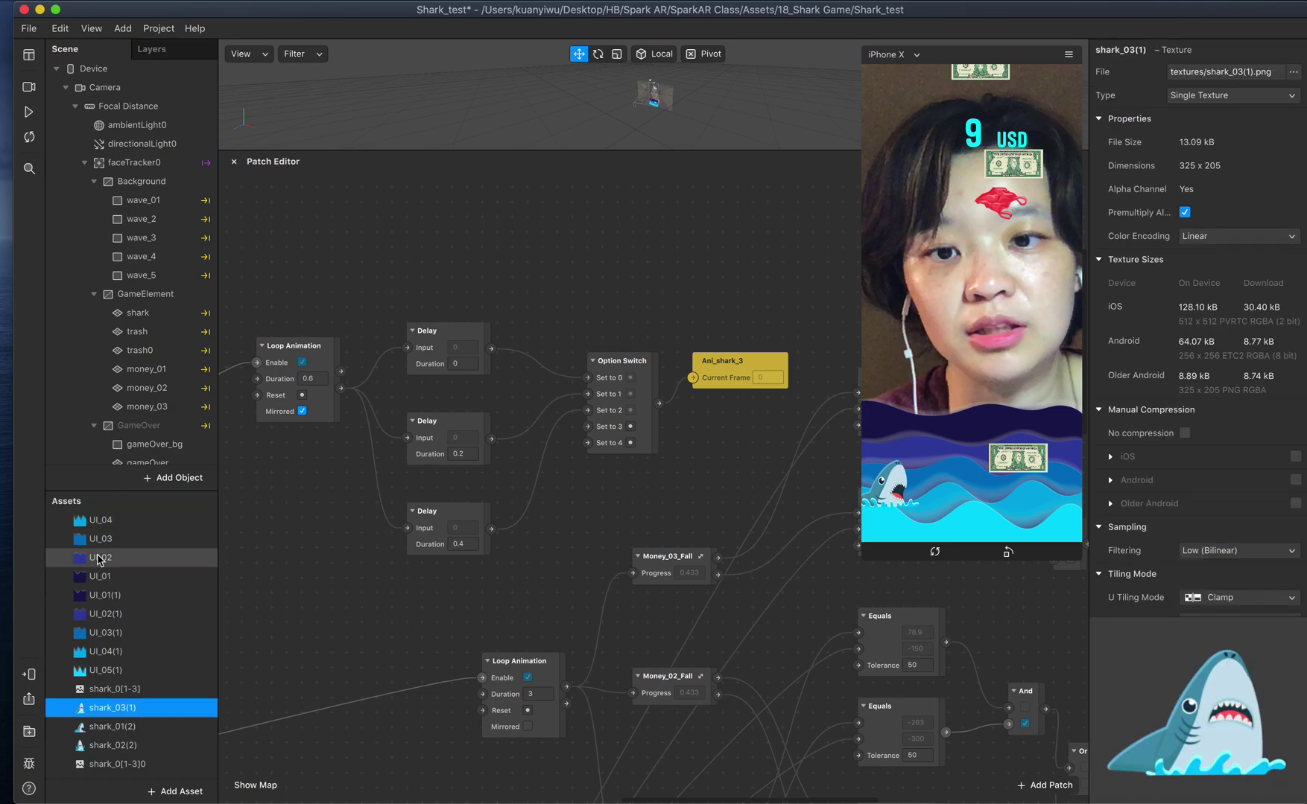
pyautogui.click(112, 729)
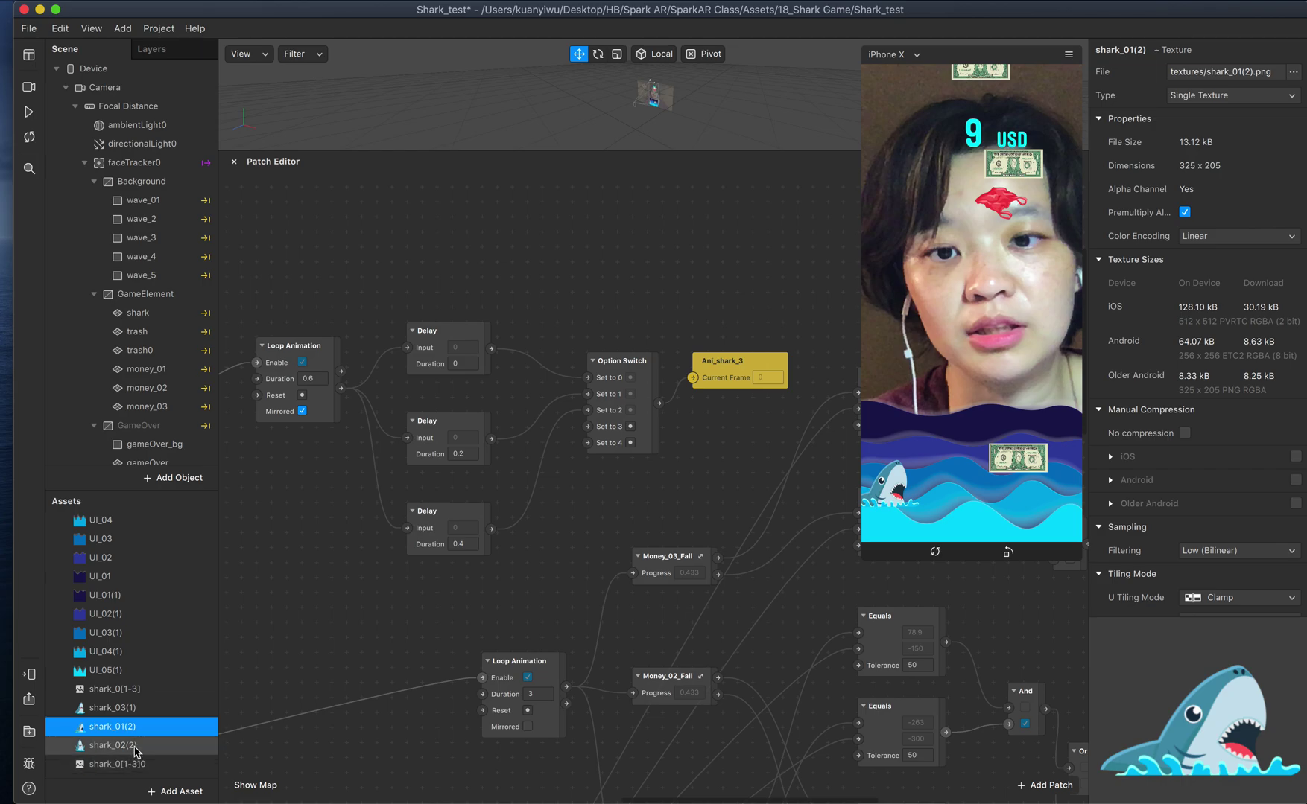
pyautogui.click(136, 746)
pyautogui.click(138, 715)
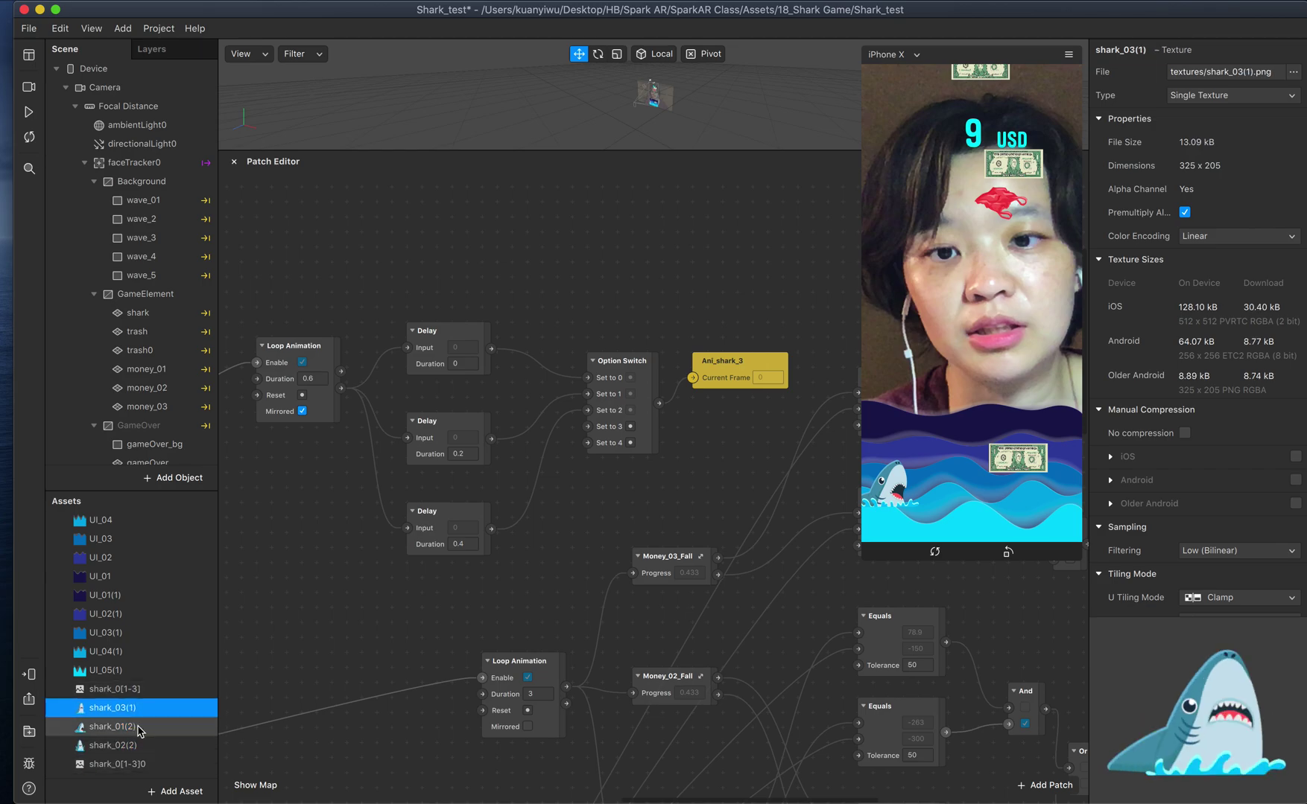
pyautogui.click(139, 730)
pyautogui.click(139, 744)
pyautogui.click(140, 711)
pyautogui.click(138, 729)
pyautogui.click(140, 745)
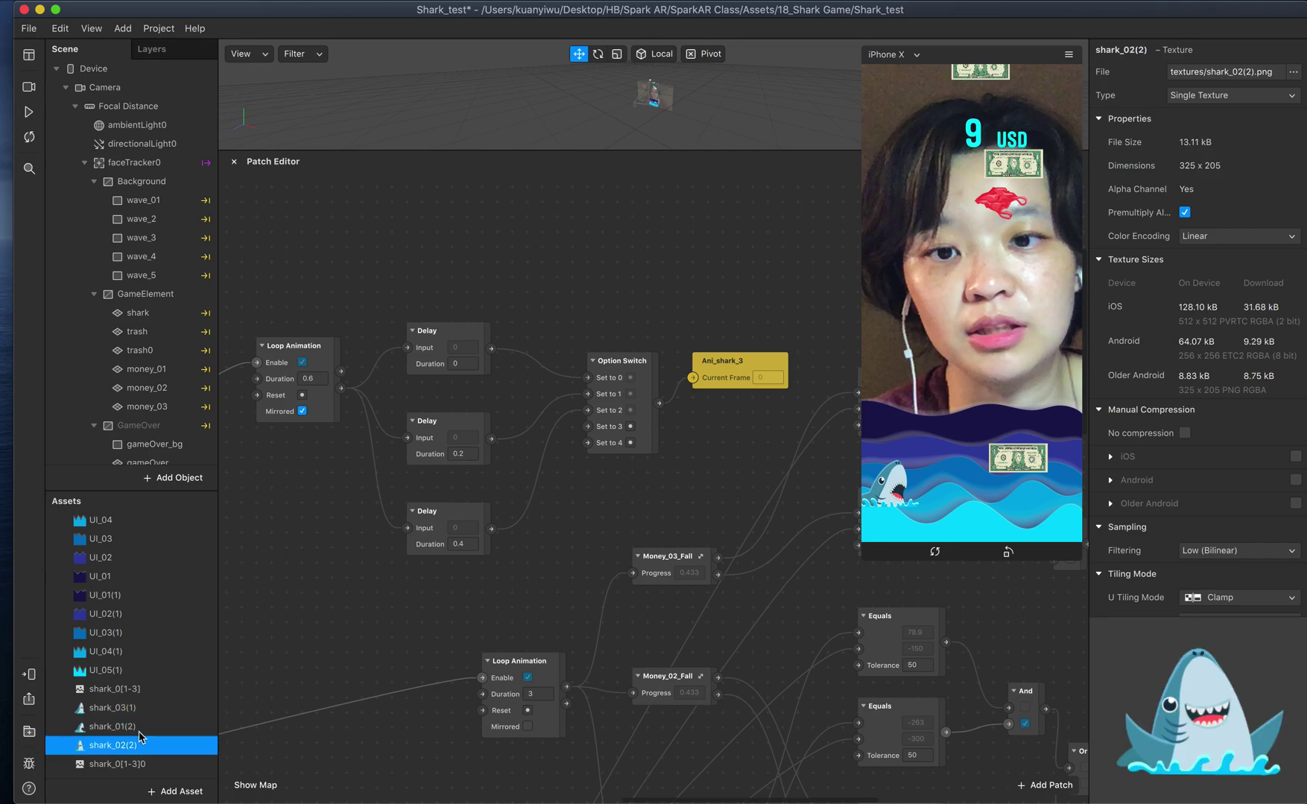